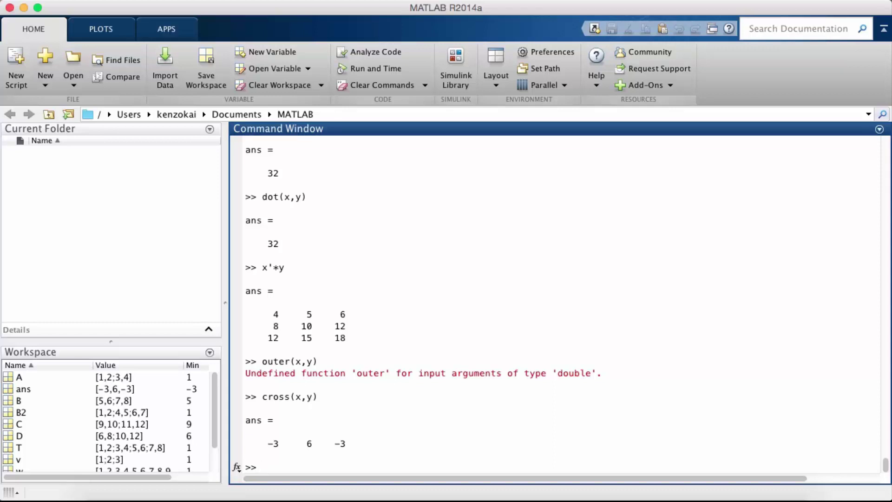
text(sin(0))
Step: Evaluate sin(0), cos(0) and tan(0), fixing a typo in tan along the way
key(Return)
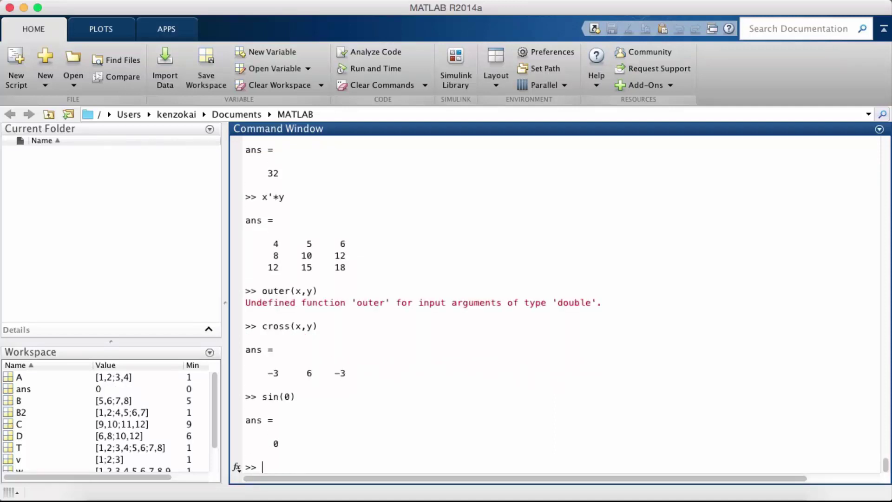
text(cos(0))
key(Return)
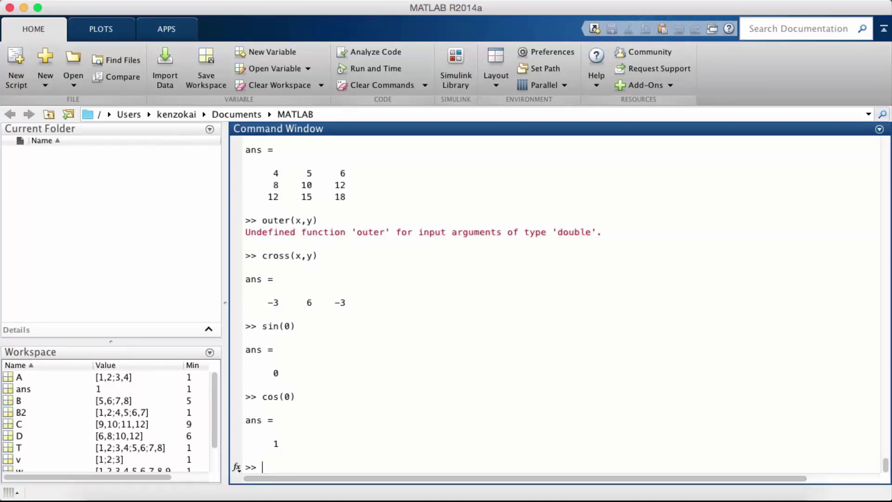
text(tan()
text(o)
key(BackSpace)
text(0))
key(Return)
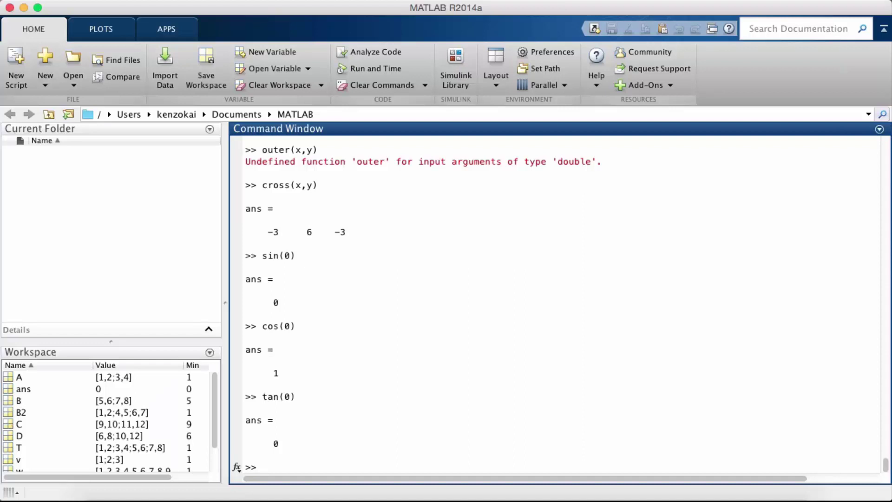
text(A)
Step: Display A and sin(A), then evaluate sin(1), sin(2), sin(3) and sin(4)
key(Return)
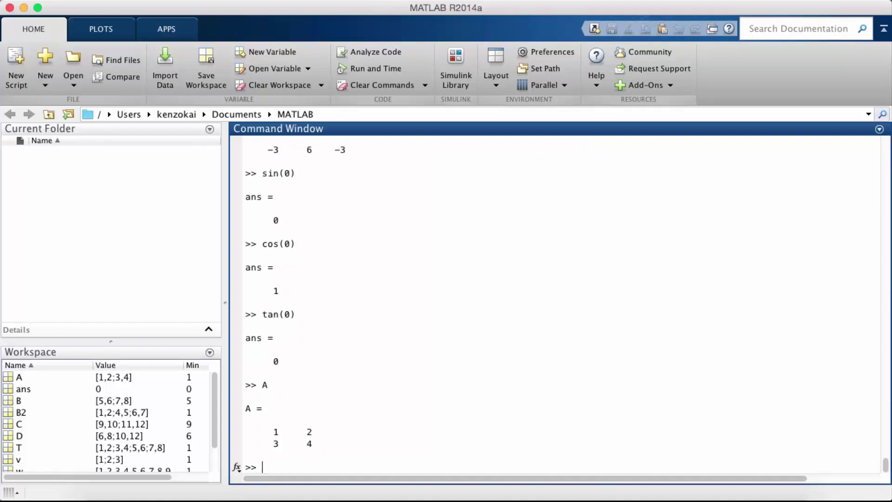
text(sin(A))
key(Return)
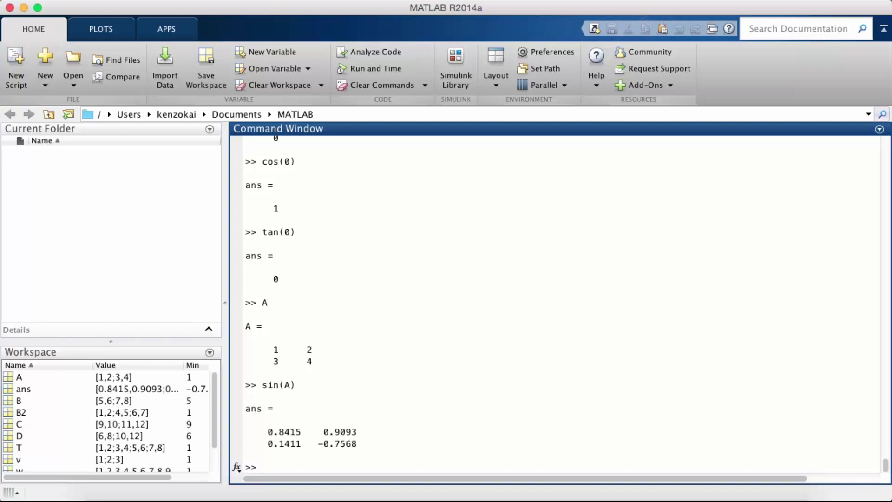
text(sin(1))
key(Return)
text(sin(2))
key(Return)
text(sin(3))
key(Return)
text(sin(4))
key(Return)
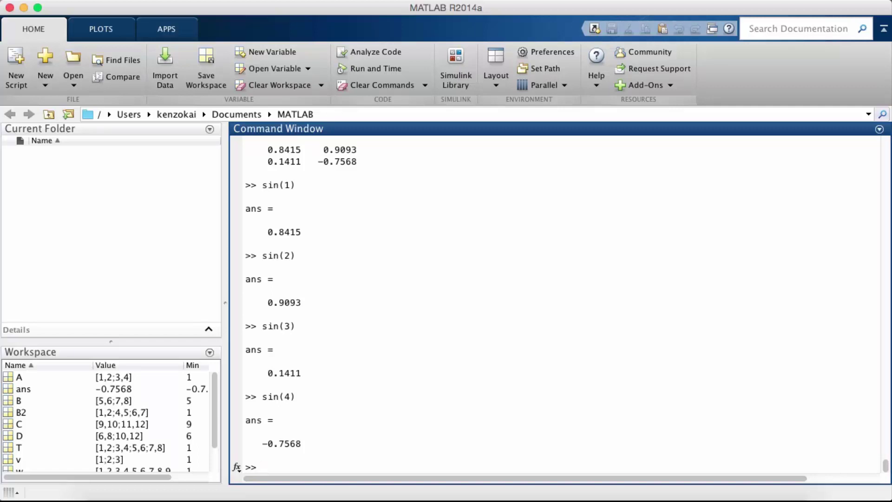
text(exp(0))
Step: Evaluate exp(0), exp(1), exp(2), then log(1), log(2), log(8) and log(exp(1))
key(Return)
text(exp(1))
key(Return)
text(exp(2))
key(Return)
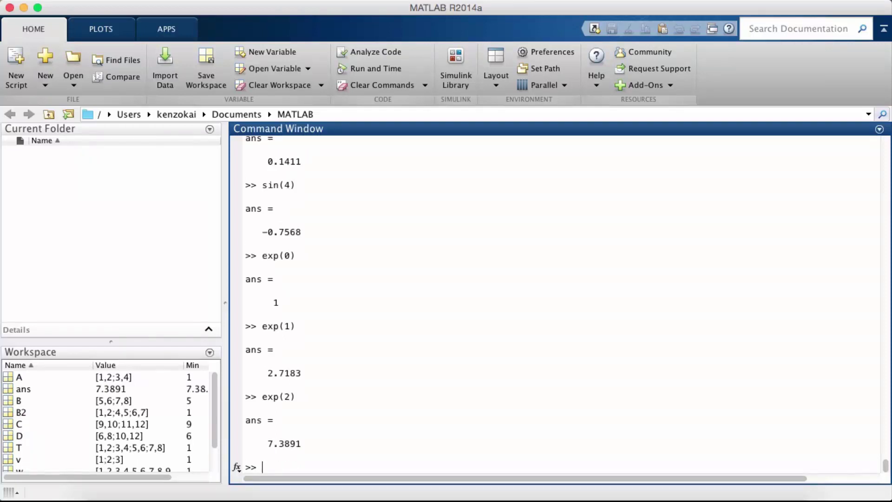
text(log(1))
key(Return)
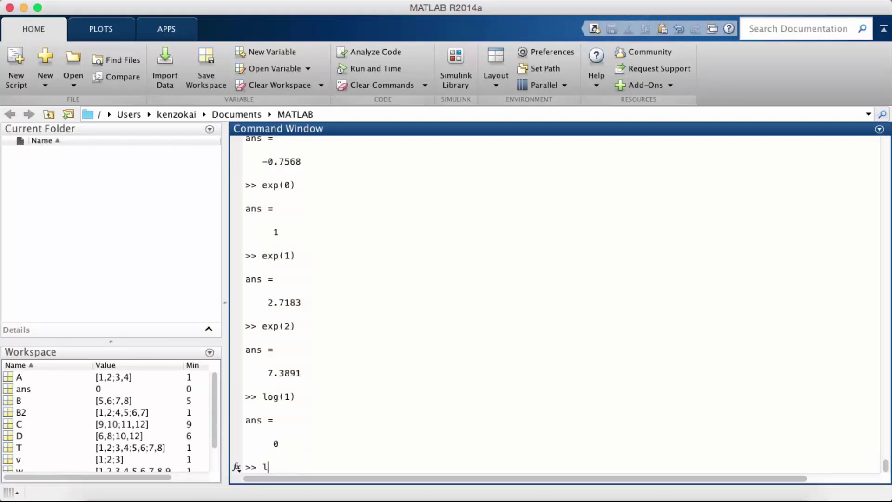
text(log(2))
key(Return)
text(log(8))
key(Return)
text(log(exp(1)))
key(Return)
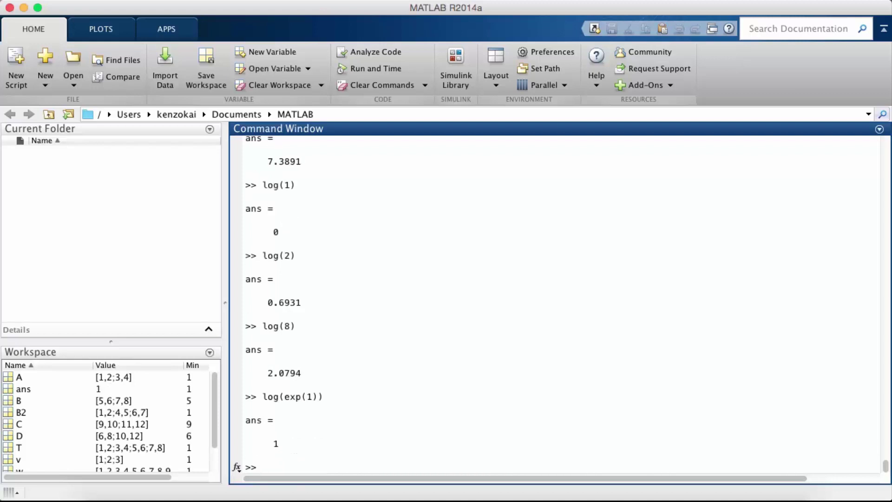
text(sqrt(4))
Step: Evaluate sqrt(4), sqrt(9) and sqrt(10), correcting a typo in one command
key(Return)
text(sqrt(9))
key(BackSpace)
text())
key(Return)
text(sqrt(10))
key(Return)
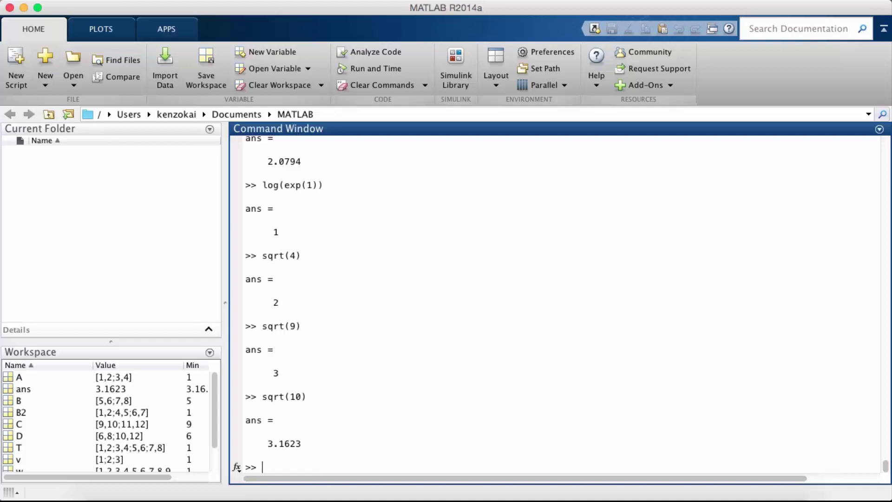
text(pi)
Step: Display pi (3.1416), assign pi = 2, and confirm pi now returns 2
key(Return)
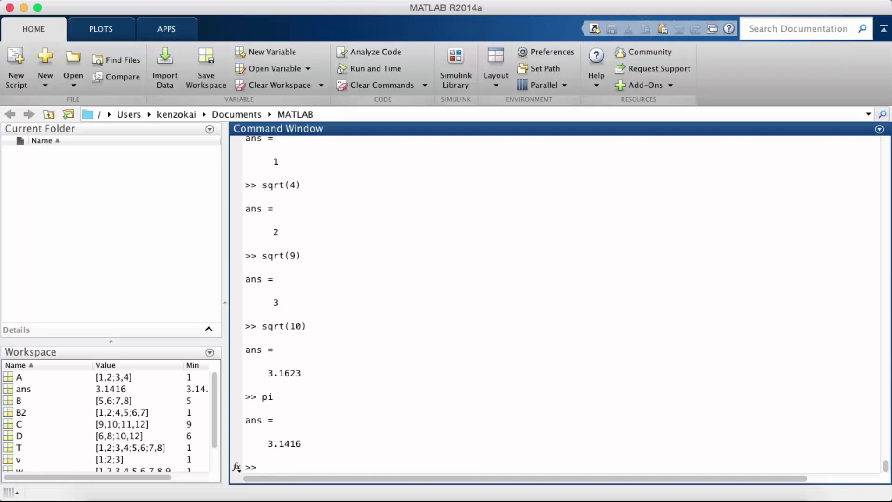
text(pi = 2)
key(Return)
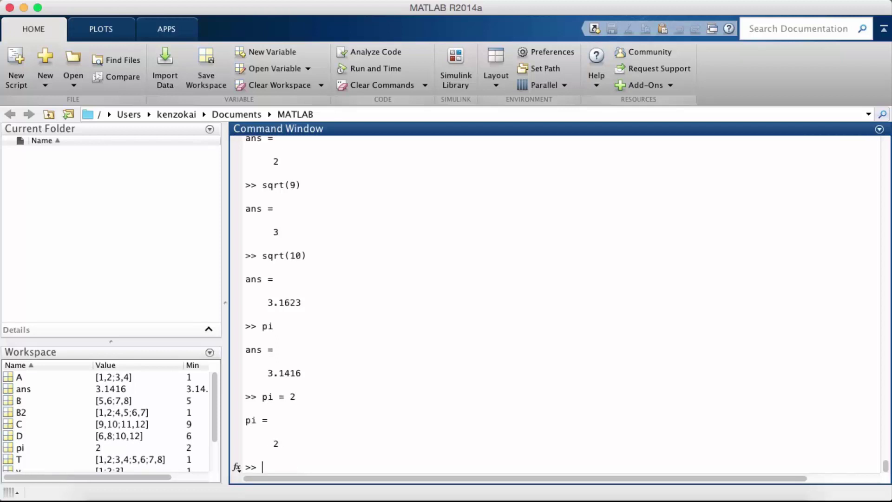
text(pi)
key(Return)
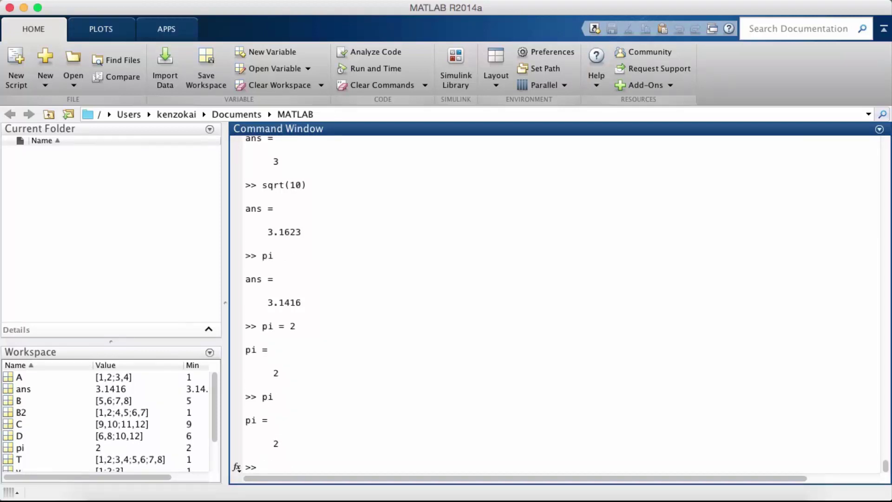
scroll(111, 421, down, 3)
scroll(112, 422, up, 3)
Step: Delete the pi variable from the Workspace and confirm pi returns 3.1416
click(19, 448)
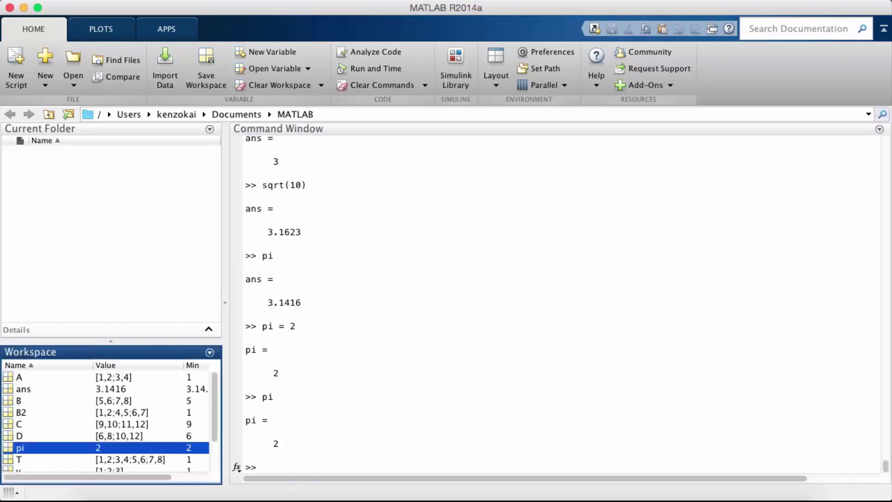
right_click(16, 448)
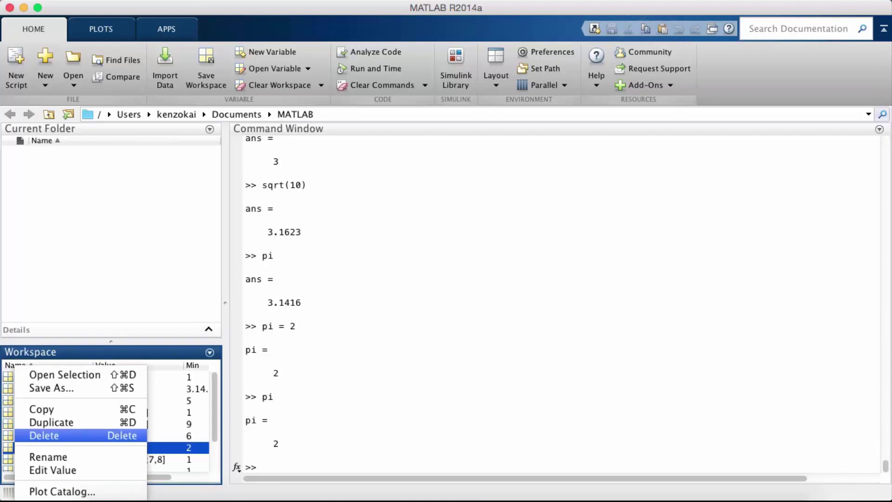
click(43, 435)
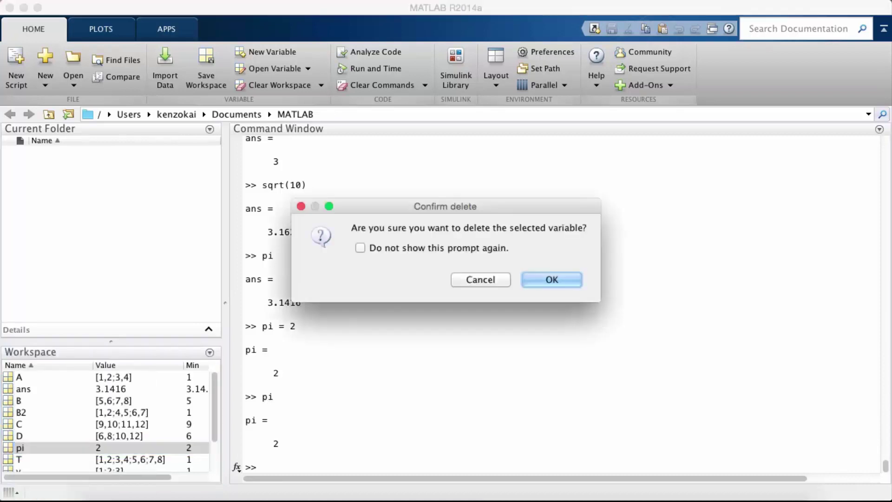
key(Return)
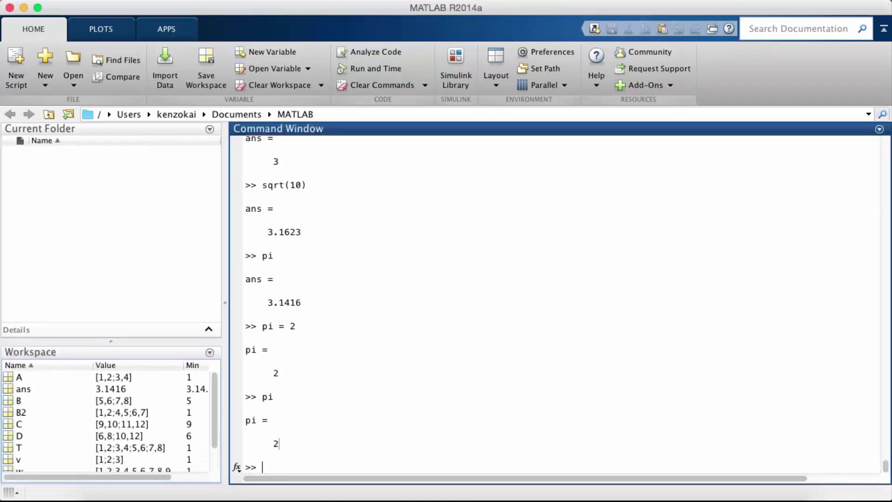
text(pi)
key(Return)
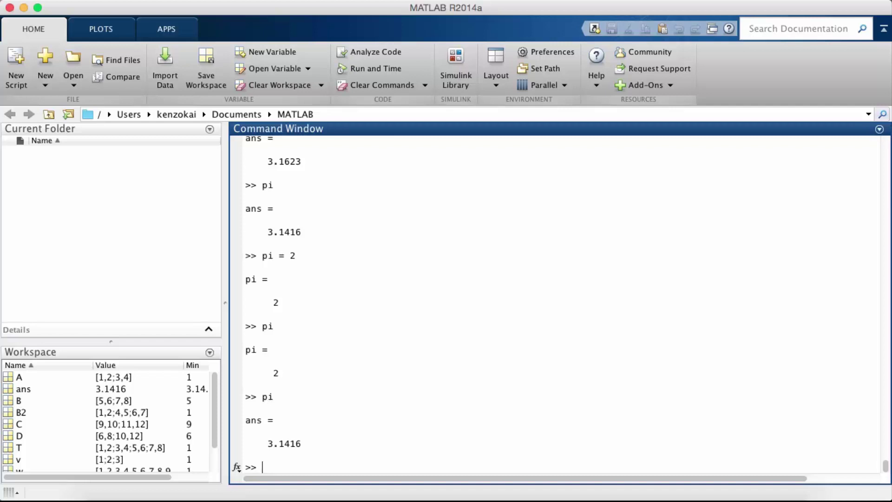
text(exp(1))
Step: Evaluate exp(1), sqrt(-1), i, i*i and i^2, fixing typos along the way
key(Return)
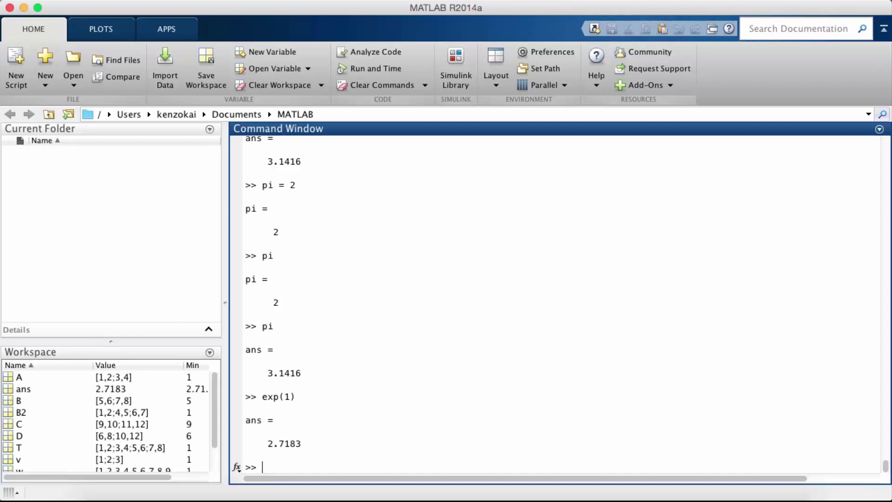
text(sqrt(1)
key(BackSpace)
text(-1))
key(Return)
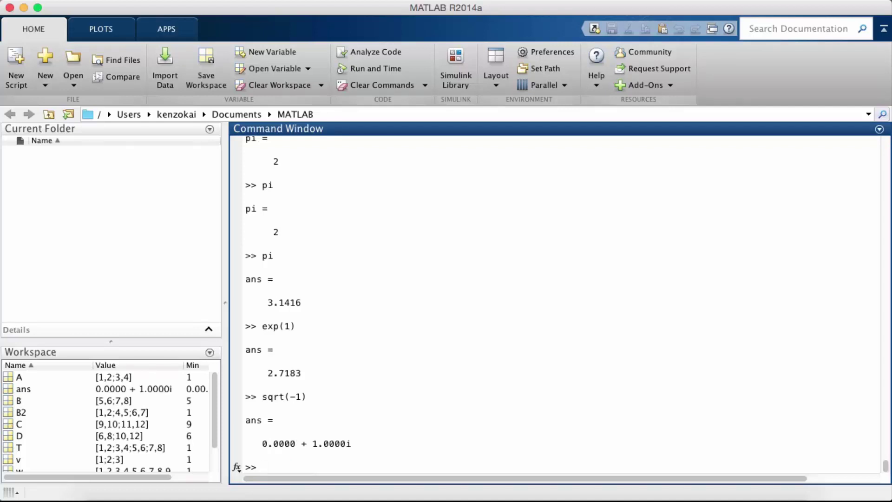
text(i)
key(Return)
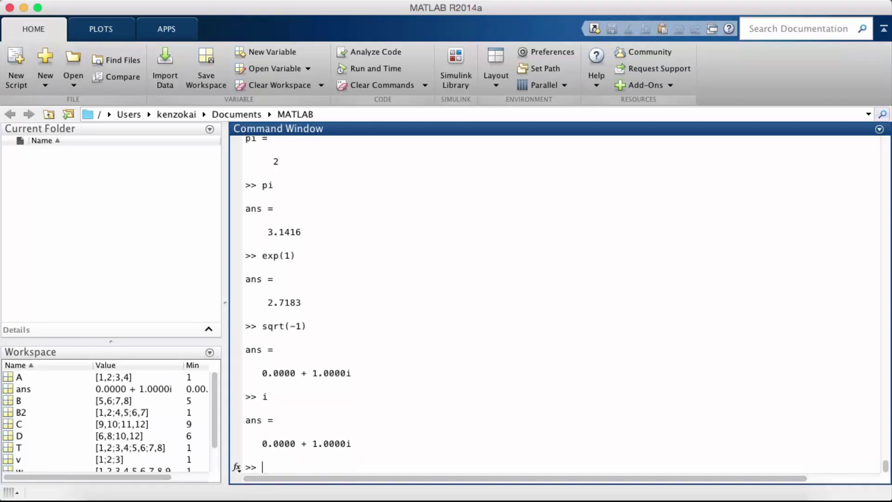
text(I*)
key(BackSpace)
key(BackSpace)
text(i*i)
key(Return)
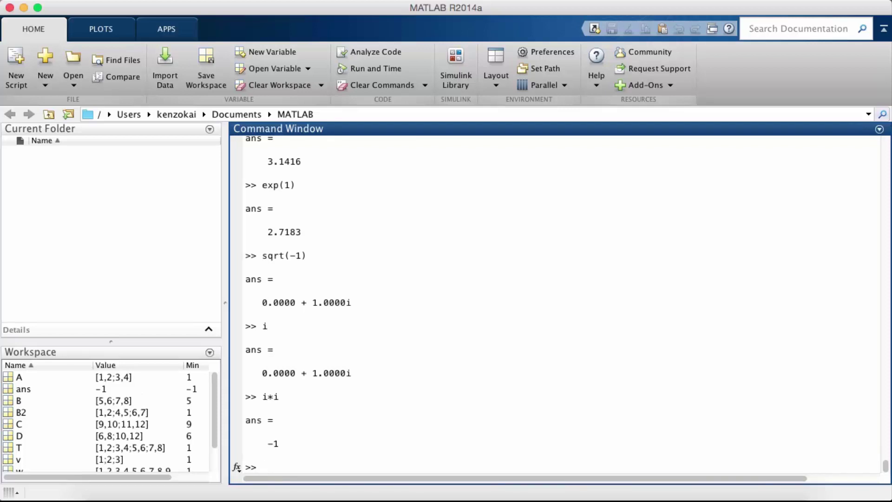
text(i^2)
key(Return)
text(sin(pi) + i*cos(pi)
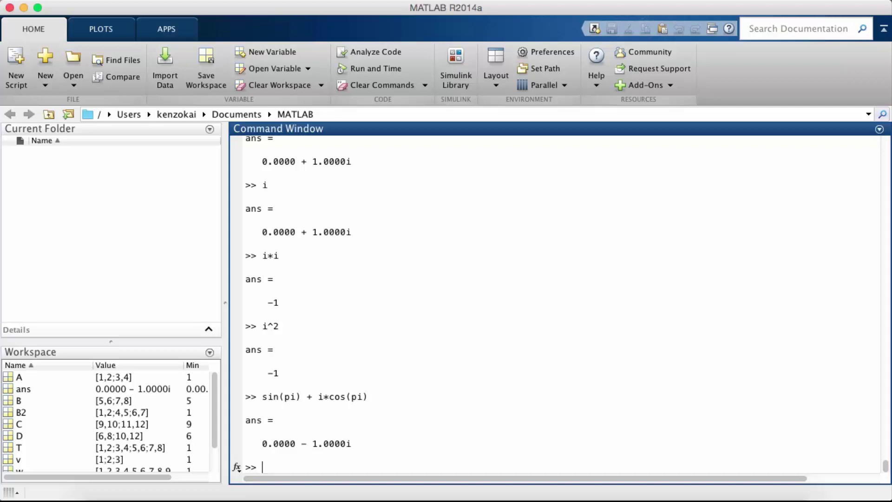
text(I = [ 1 0 0; 0 1 0; 0 0 1])
Step: Enter I = [1 0 0; 0 1 0; 0 0 1] by hand, then run eye(3)
key(Return)
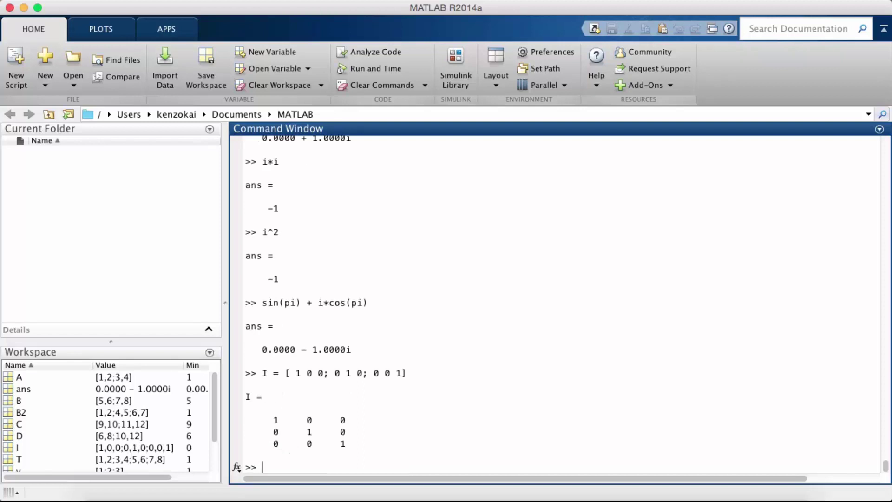
text(eye(3))
key(Return)
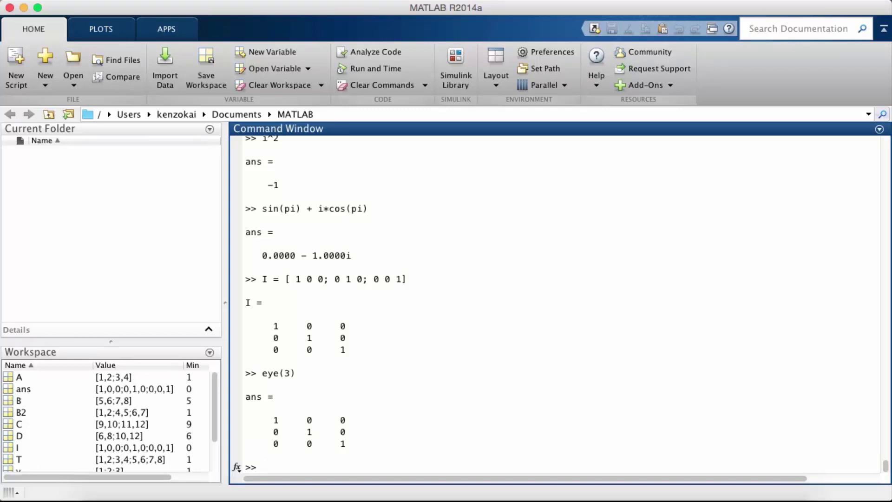
text(zeros()
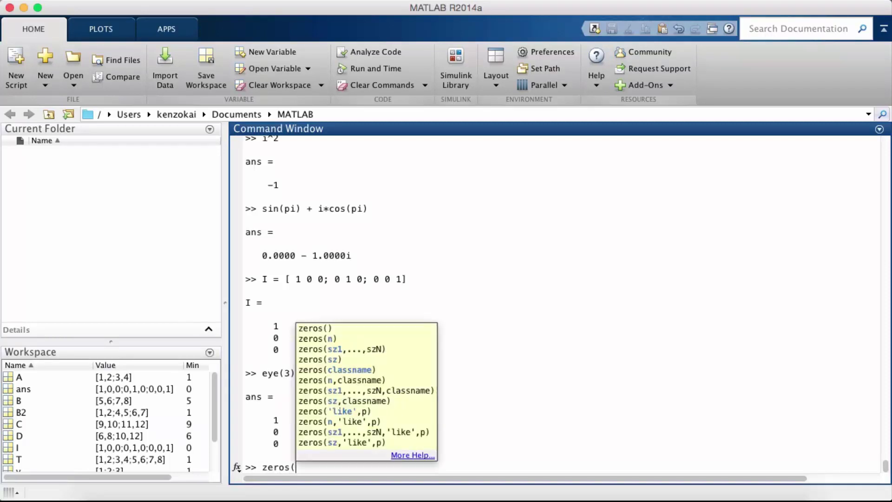
text(3))
Step: Run zeros(3), edit the recalled command to zeros(3,2), then run ones(3,2)
key(Return)
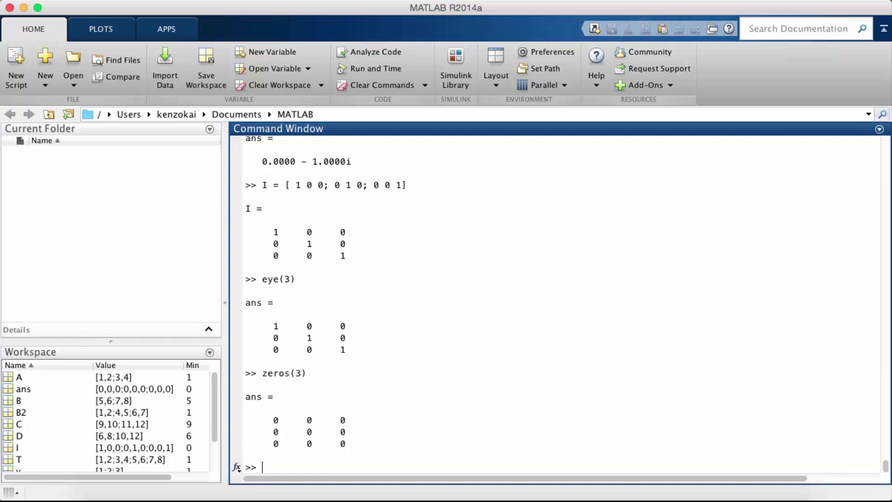
key(Up)
key(Return)
key(Up)
key(Left)
text(,2)
key(Return)
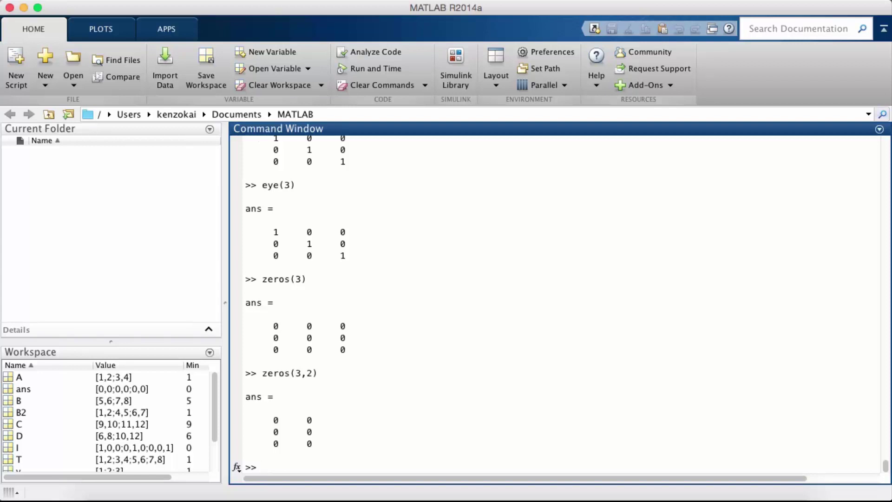
text(ones(3,2)
text())
key(Return)
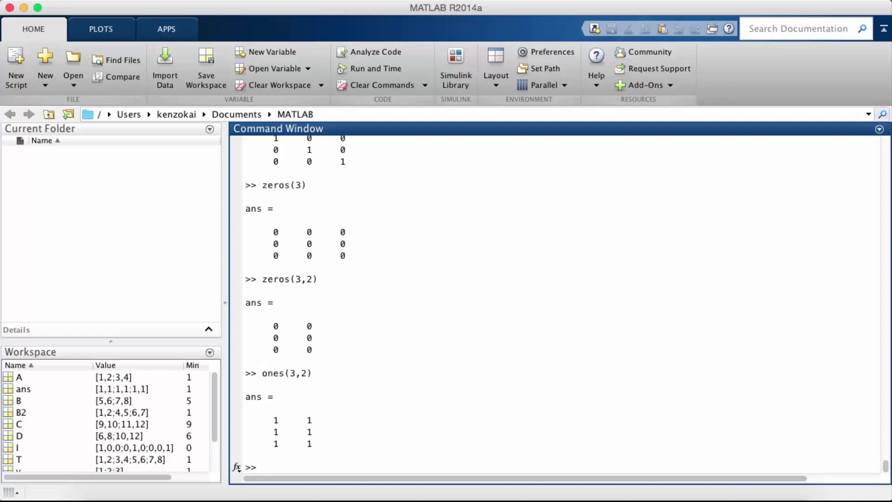
click(574, 474)
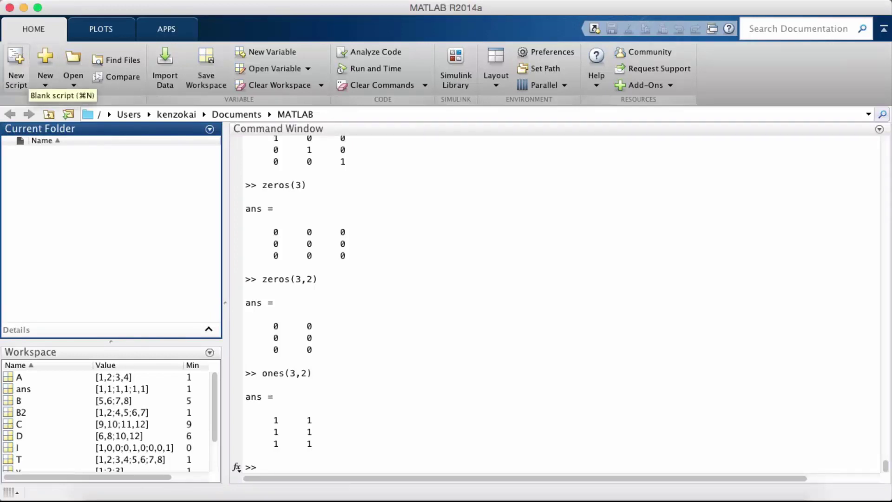
Step: Create a new untitled function file from the New > Function template
click(45, 73)
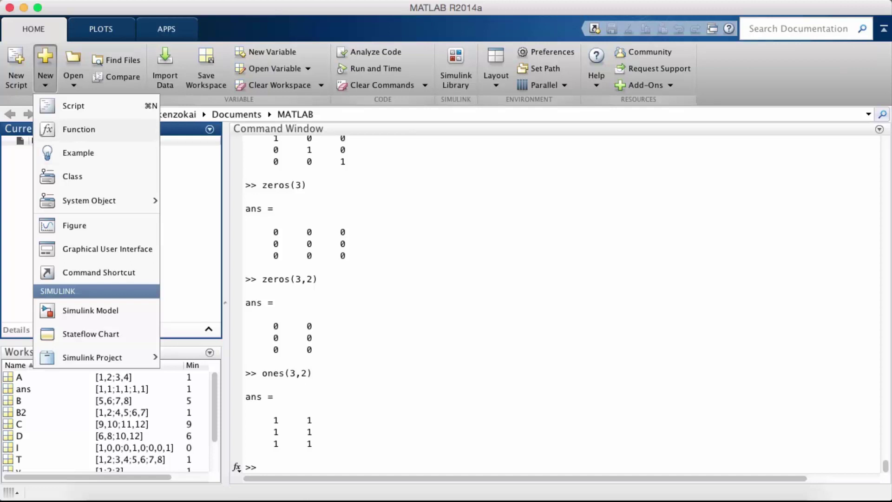
click(79, 129)
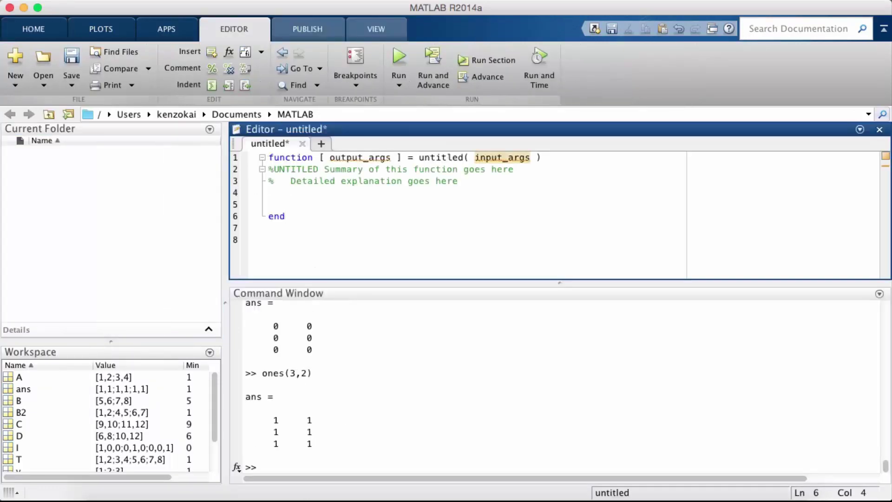
key(Down)
key(Down)
key(Up)
key(Up)
key(Up)
key(Up)
Step: Select the output argument and the function name untitled on line 1
drag(319, 158, 401, 158)
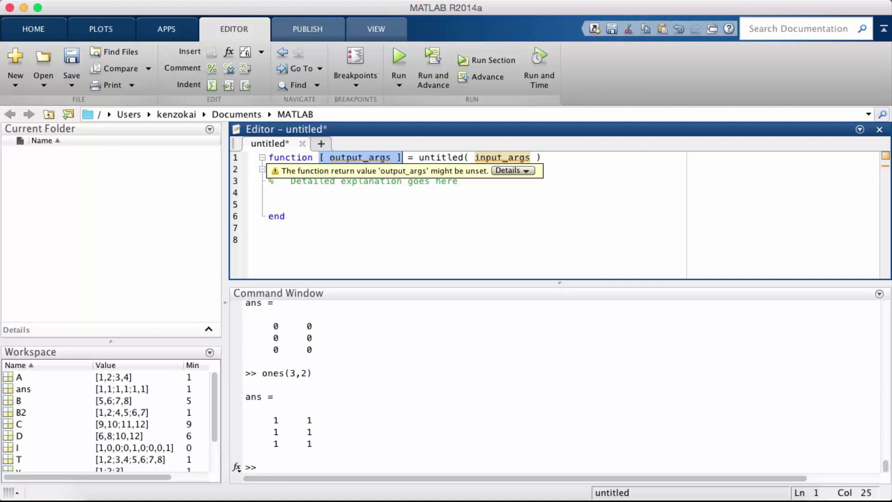
drag(419, 158, 319, 158)
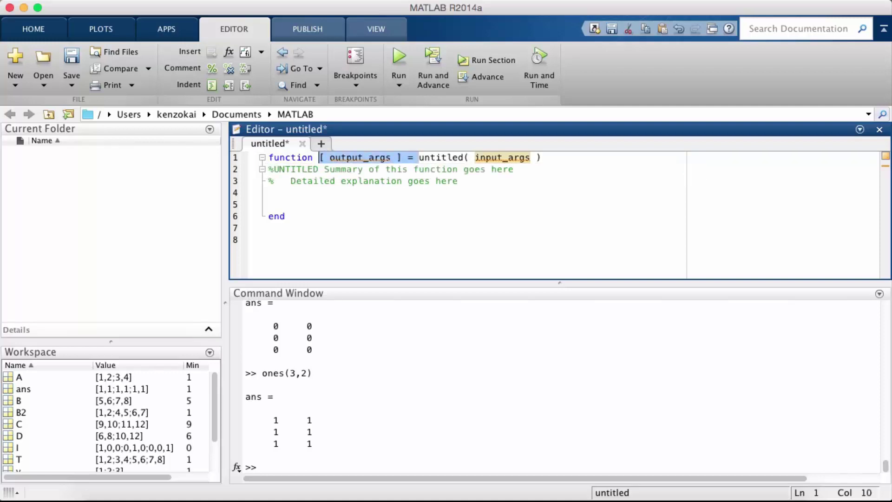
click(278, 204)
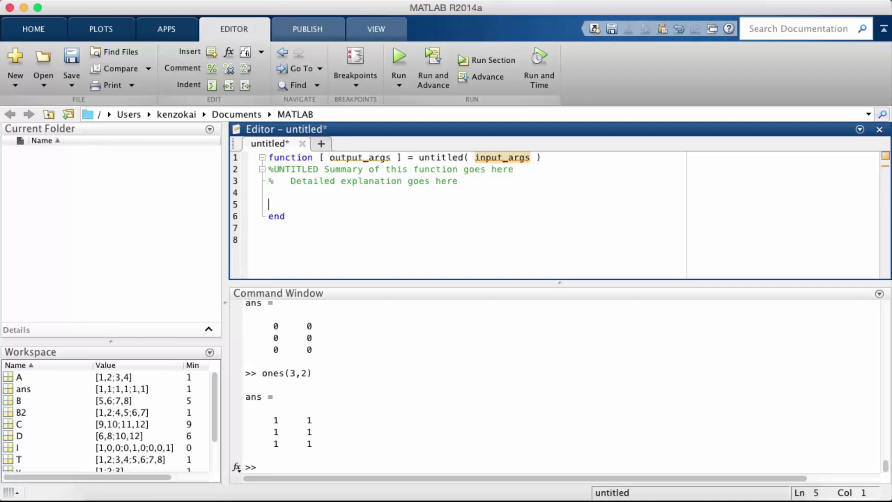
double_click(448, 158)
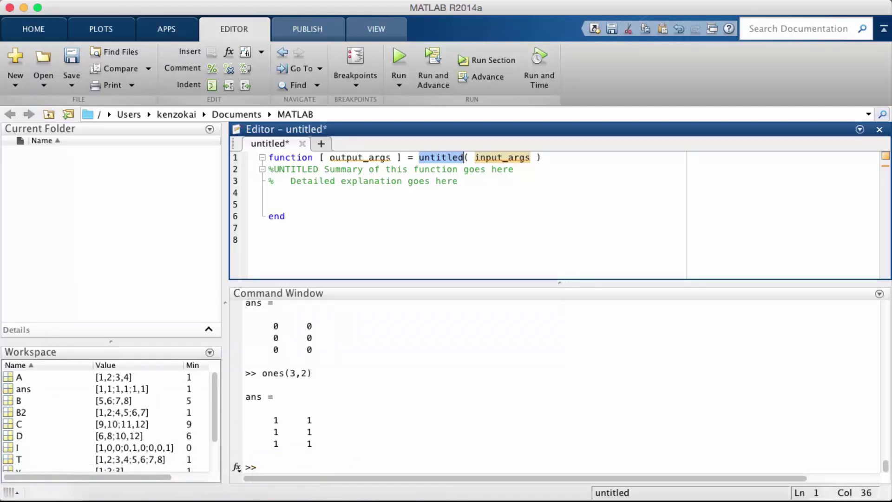
text(sinh)
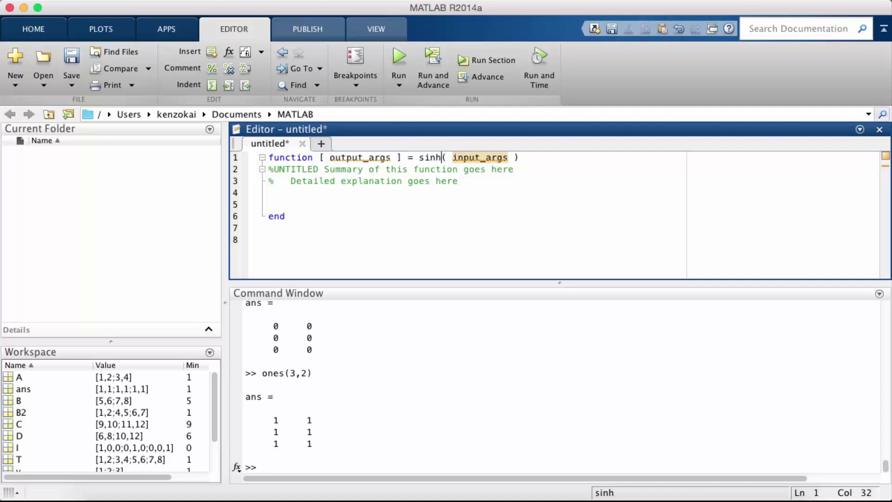
Step: Replace untitled, input_args and output_args so line 1 reads function y = sinh( x )
double_click(479, 157)
text(x)
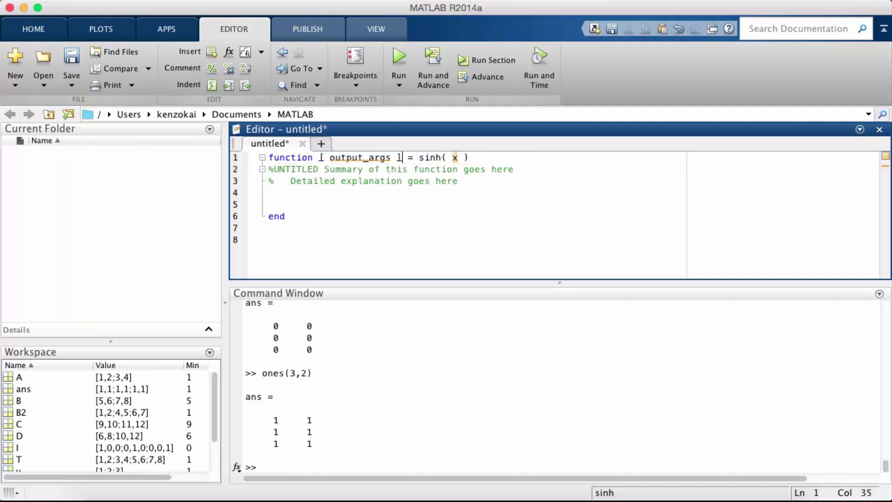
drag(403, 158, 319, 157)
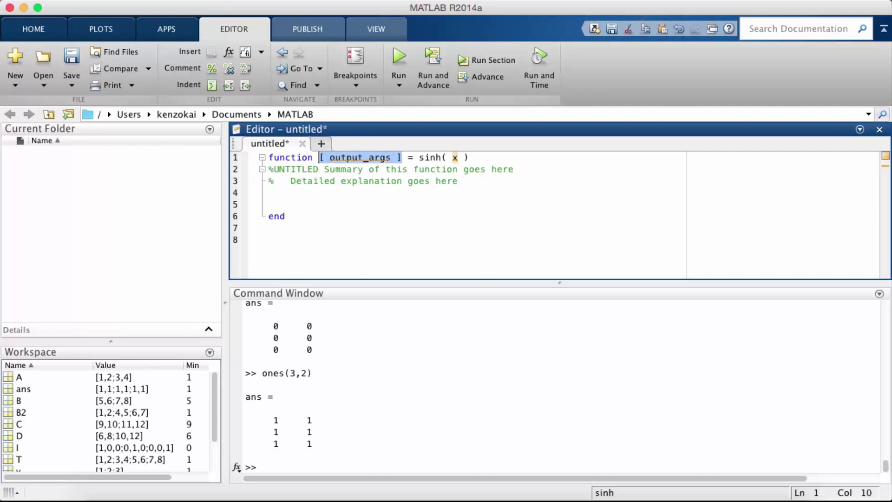
text(y)
key(Down)
key(Down)
key(Down)
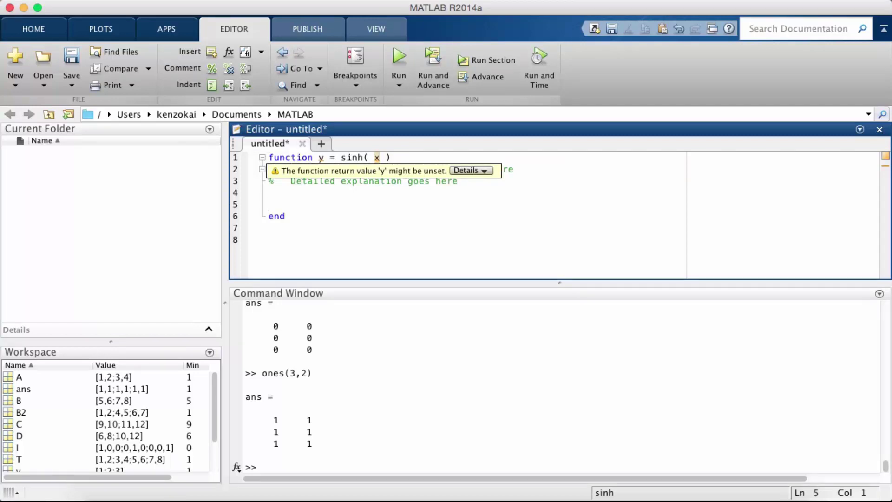
key(Down)
key(Down)
key(Down)
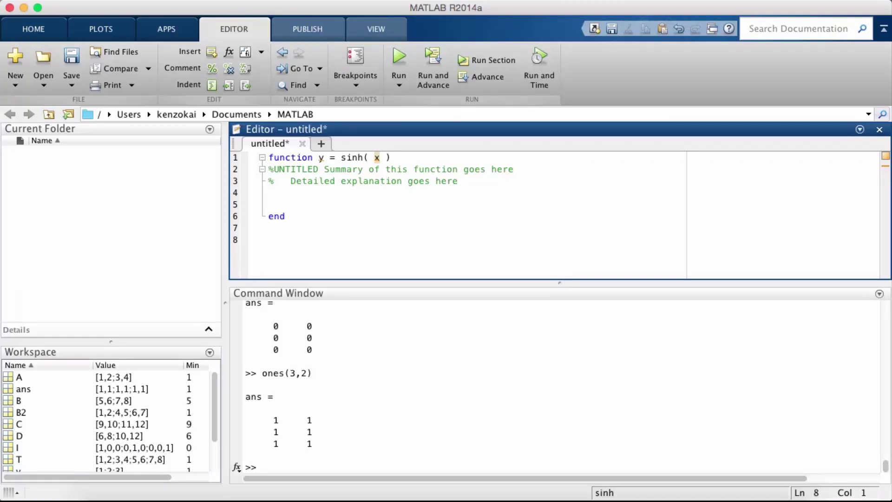
Step: Save the template function as sinh.m in the MATLAB folder under the default name
key(ctrl+s)
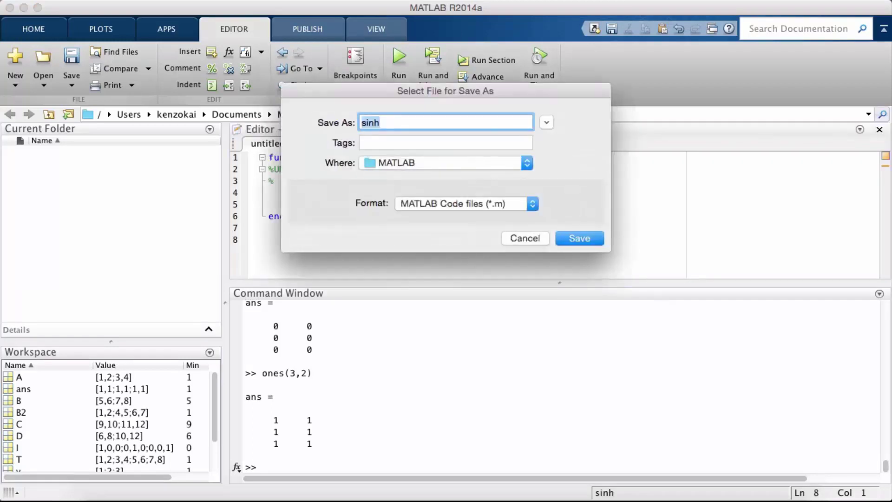
key(Return)
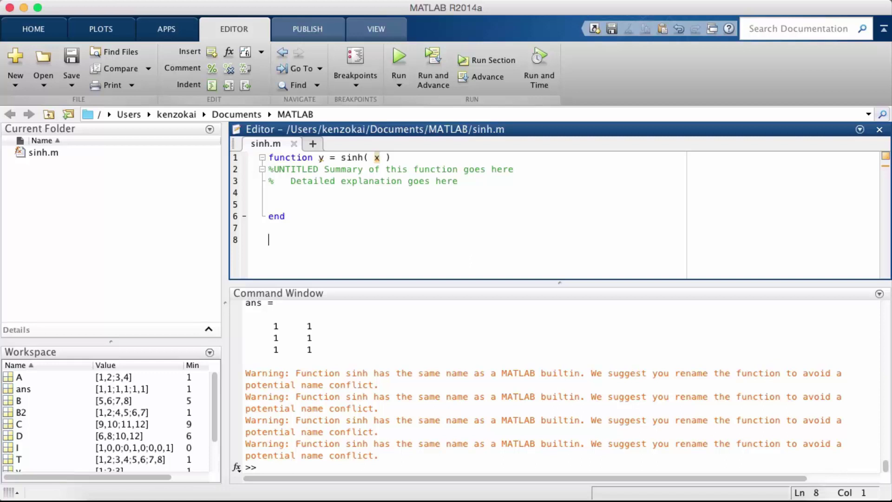
Step: Save the function with its header renamed to my_sinh
click(341, 158)
text(my_)
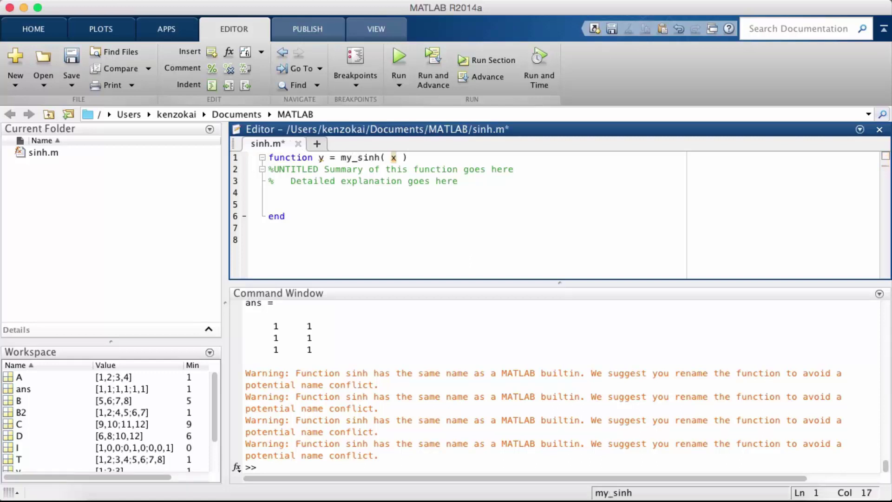
right_click(41, 163)
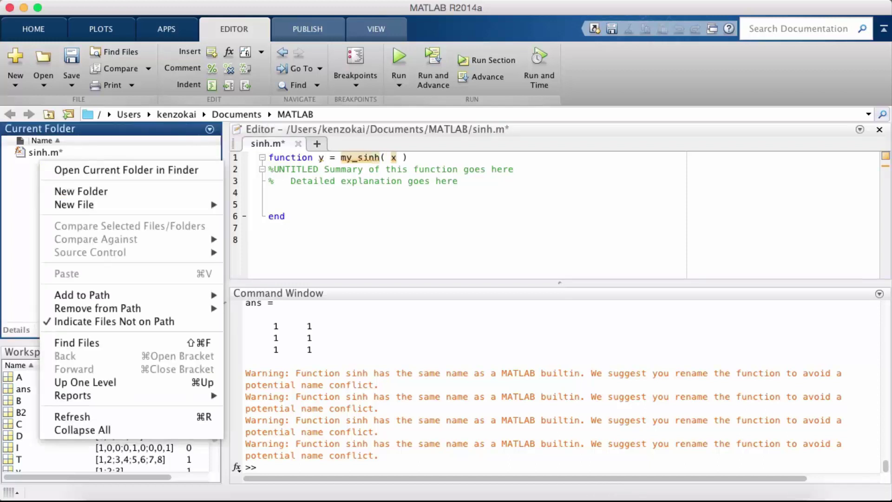
key(Escape)
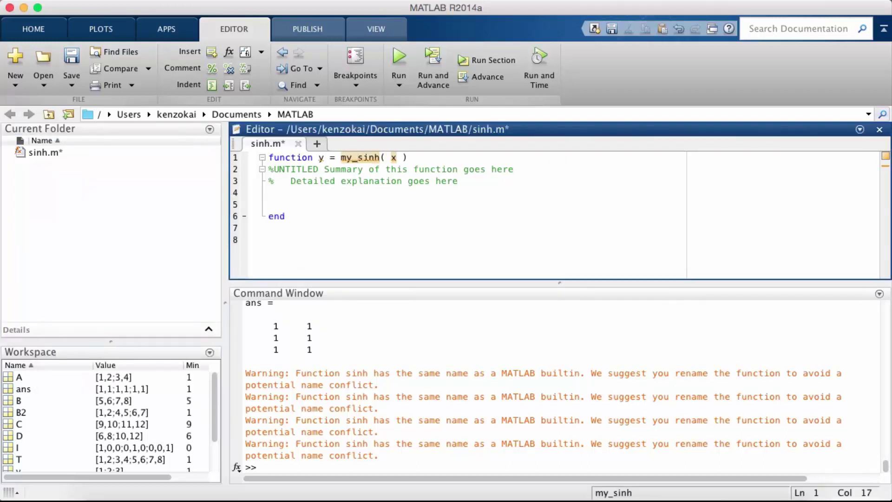
key(super+s)
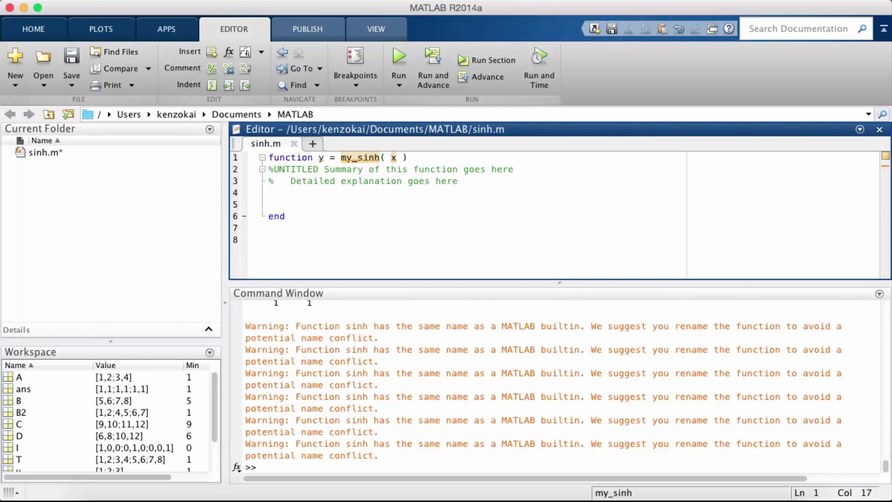
Step: Rename sinh.m to my_sinh.m in Current Folder and return to the Editor
right_click(43, 153)
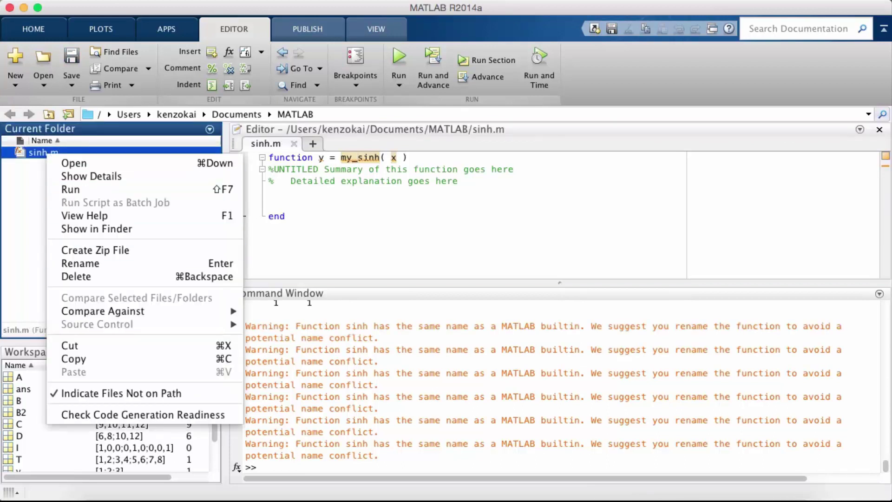
click(81, 262)
key(super+Right)
key(Left)
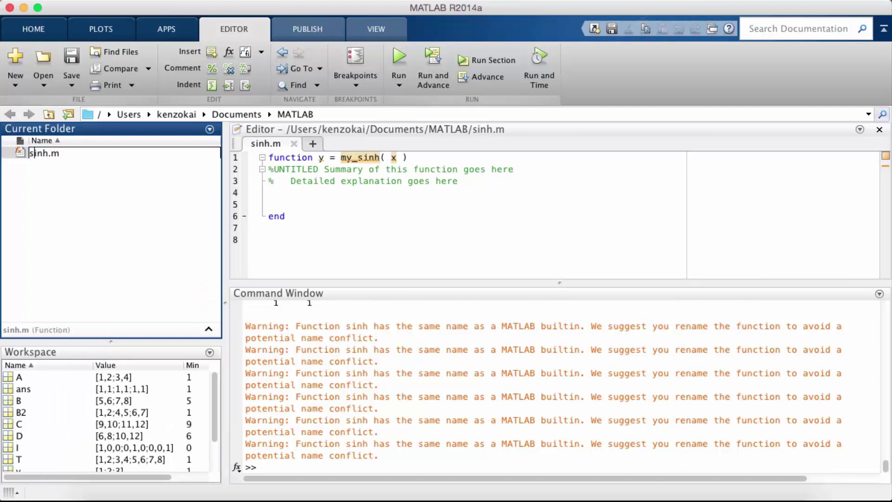
text(my_)
key(Return)
key(super+shift+0)
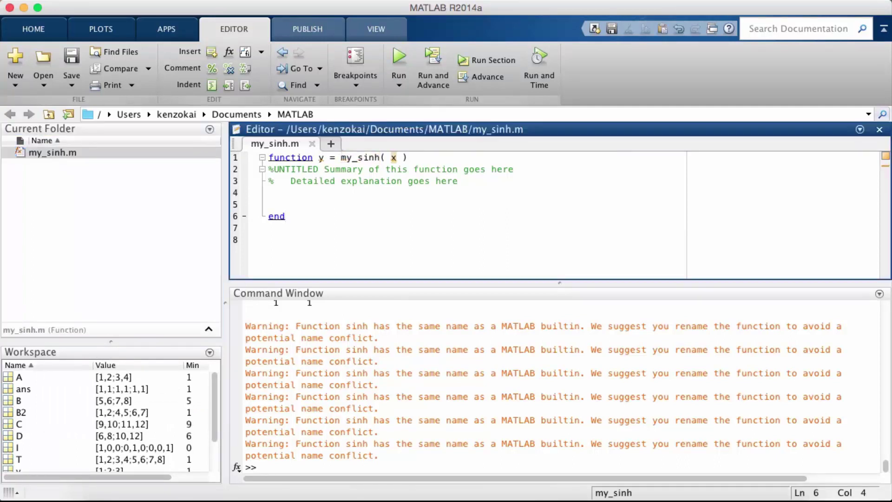
key(Down)
key(Down)
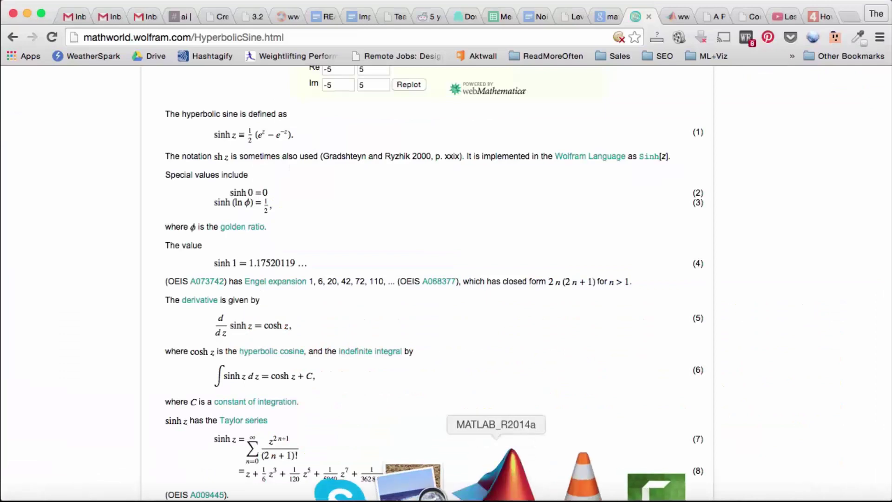
Step: Read the MathWorld hyperbolic sine definition in Chrome, then return to my_sinh.m
click(516, 478)
click(481, 227)
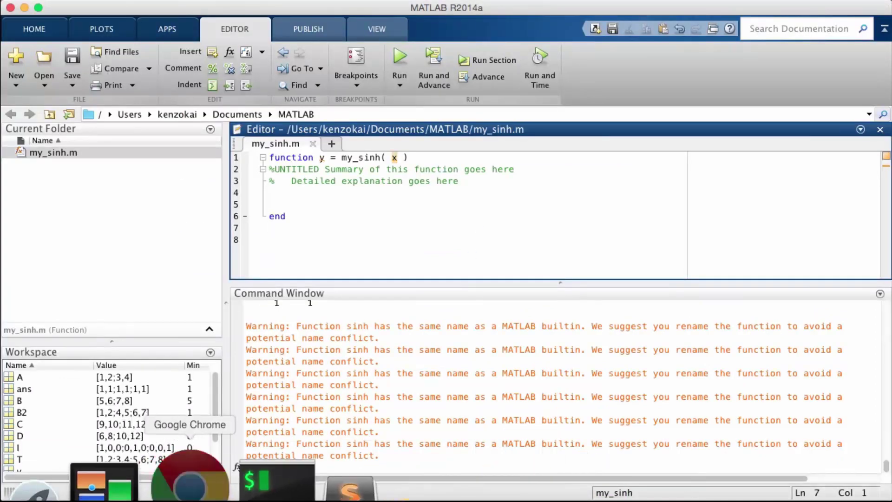
click(189, 480)
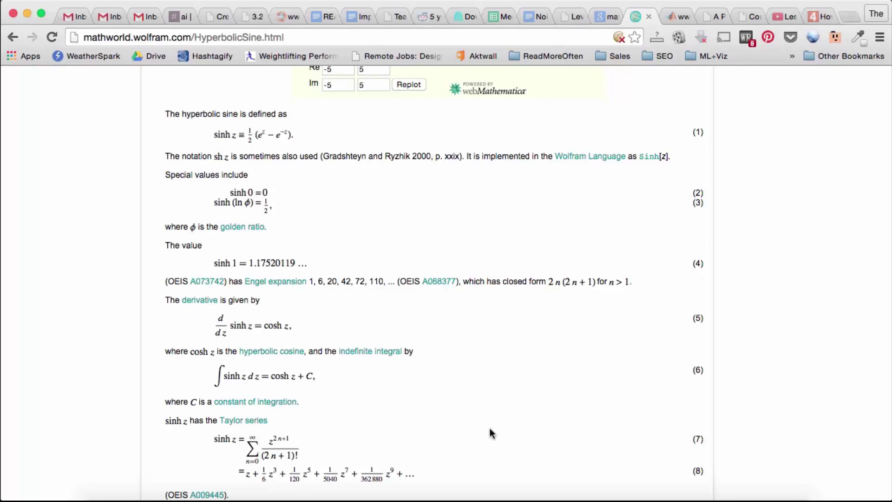
click(498, 474)
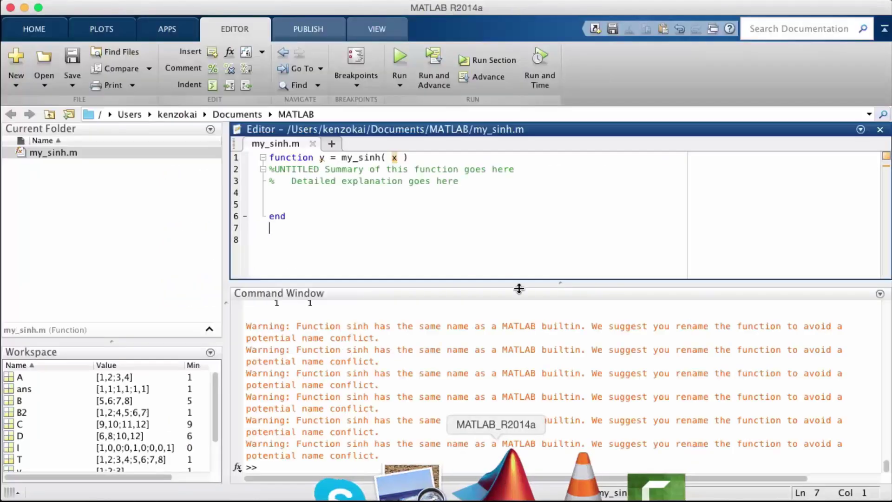
Step: Add the line y = (exp(x) - exp(-x))/2; to my_sinh's body
click(380, 195)
key(Return)
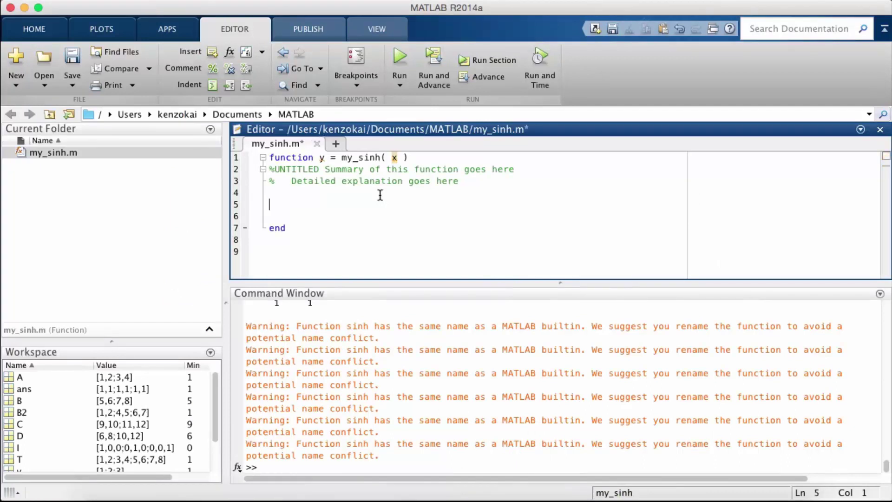
text(y =)
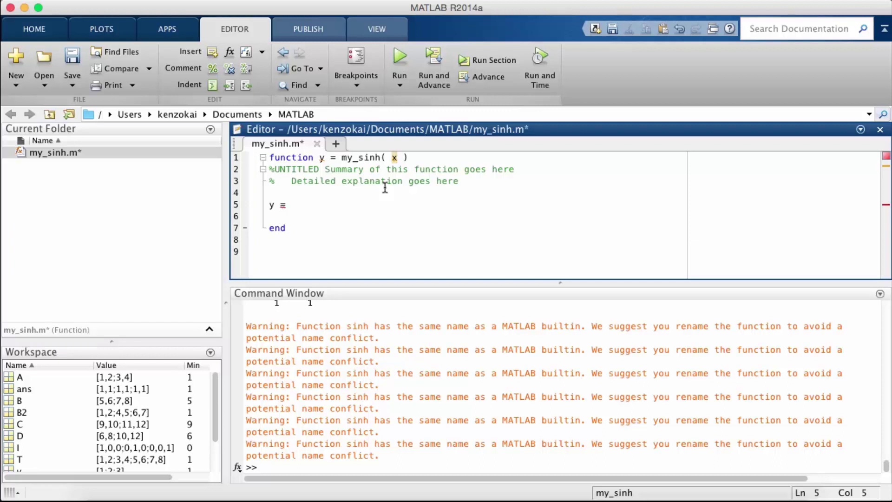
text((exp)
text((x) - exp(-x))/2)
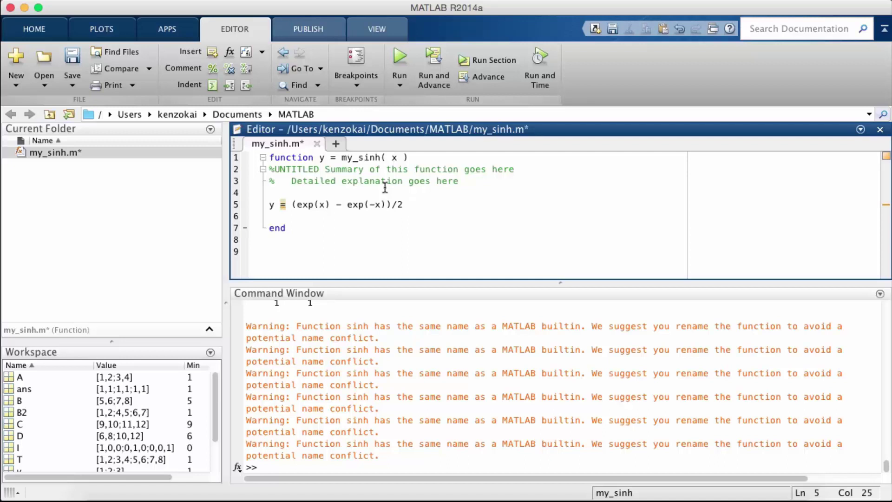
text(;)
click(487, 181)
Step: Delete the two template comment lines and the blank line, then save my_sinh.m
mouse_move(486, 180)
mouse_down()
mouse_move(328, 158)
mouse_move(270, 169)
mouse_up()
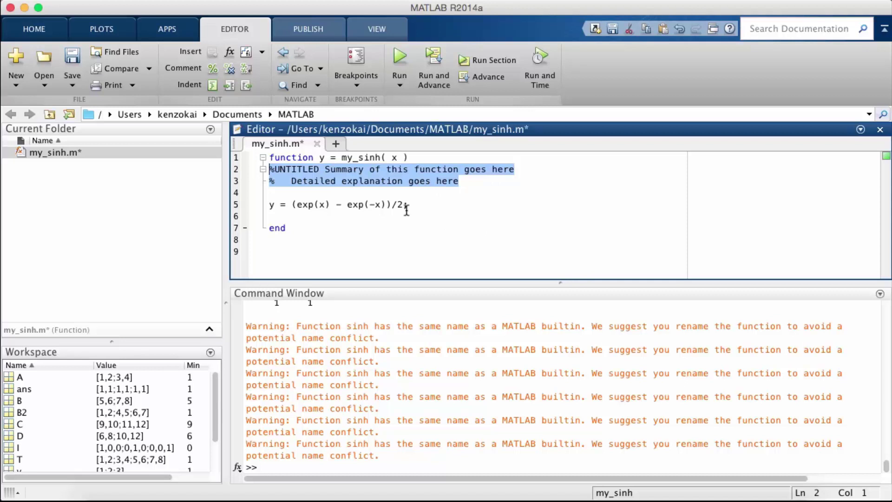
click(404, 204)
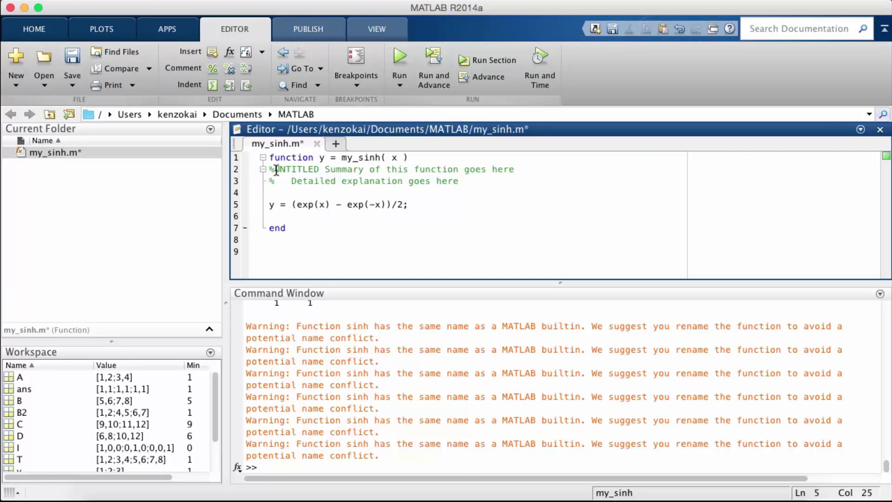
click(275, 170)
drag(460, 180, 247, 172)
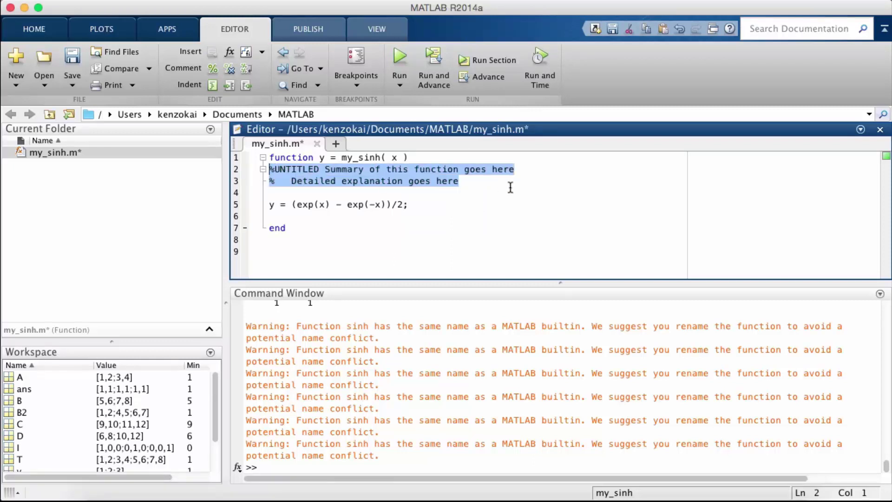
key(BackSpace)
key(BackSpace)
key(super+s)
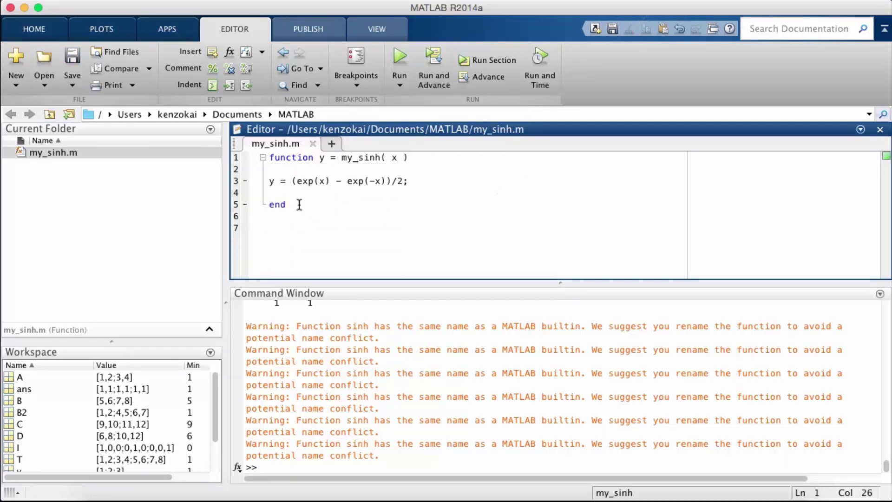
click(298, 204)
Step: Run my_sinh(1) and my_sinh(0), returning 1.1752 and 0
click(315, 467)
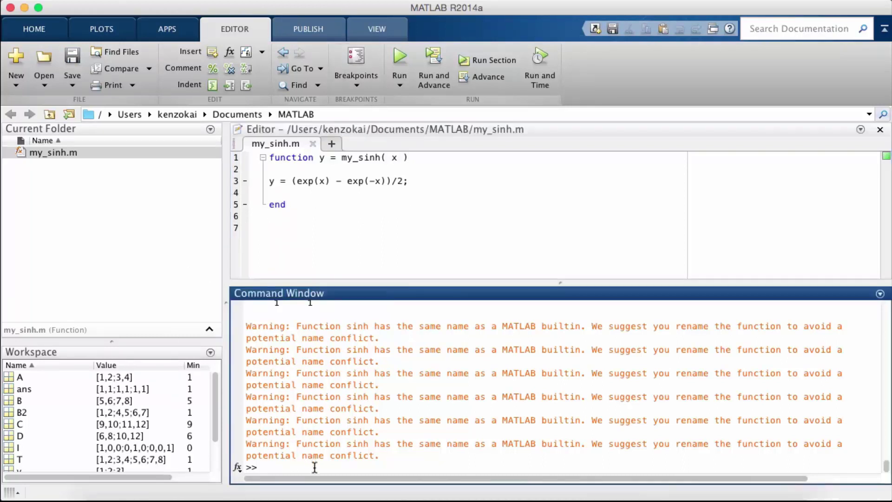
text(my_sinh(1))
key(Return)
key(Up)
key(BackSpace)
key(BackSpace)
text(0))
key(Return)
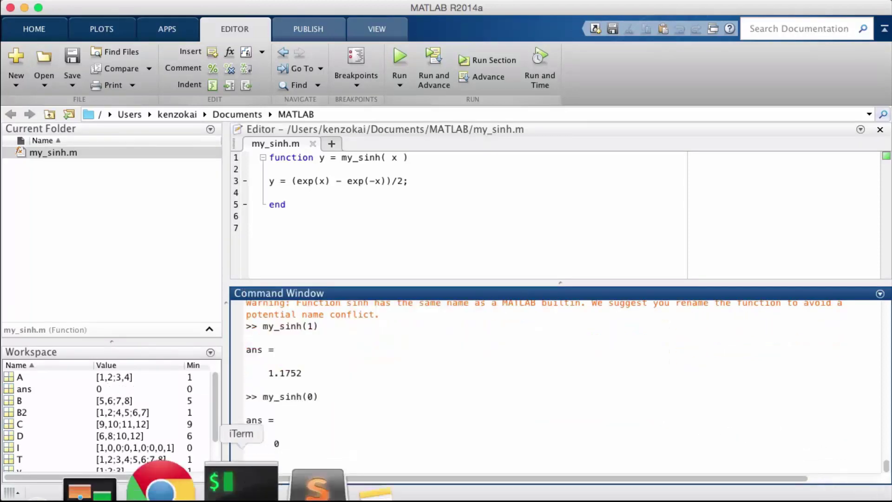
Step: View the MathWorld sinh x graph in Chrome again
click(200, 481)
scroll(461, 189, up, 5)
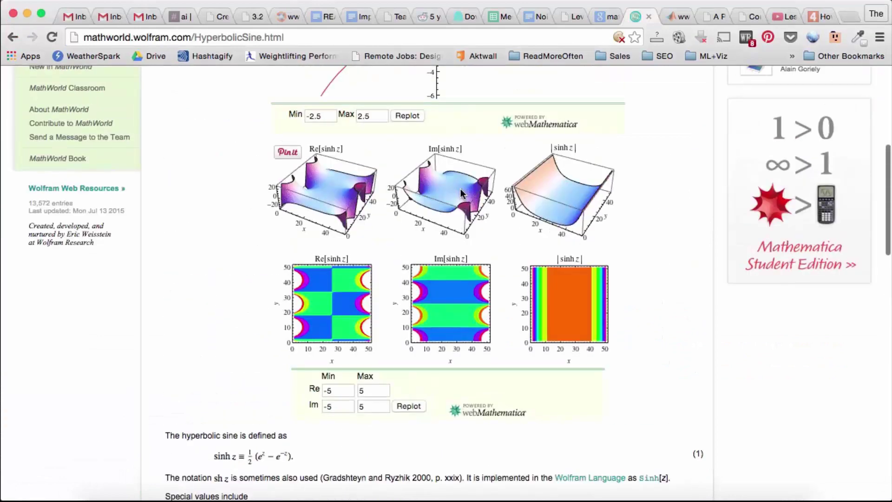
scroll(461, 189, up, 5)
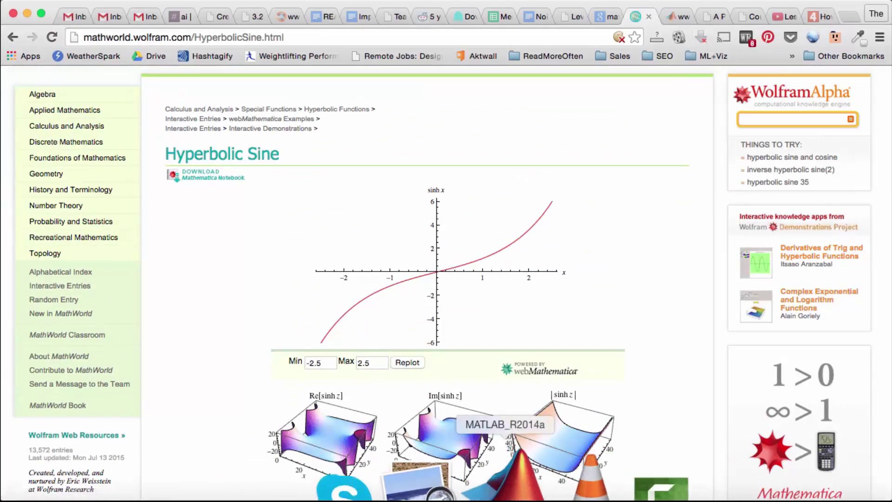
Step: Define x = 0:10 and run my_sinh(x), getting eleven values scaled by 1.0e+04
click(519, 470)
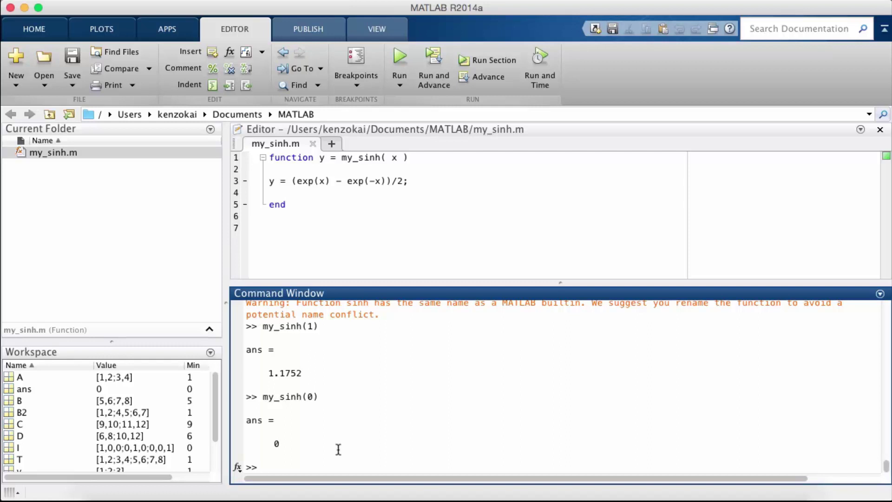
text(x = )
text(1)
key(BackSpace)
text(0:10;)
key(Return)
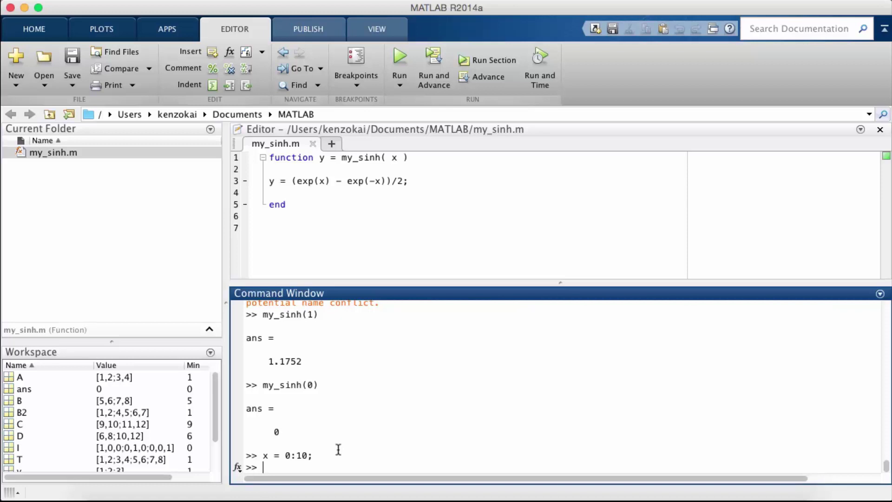
text(my_sin)
text(h(x))
key(Return)
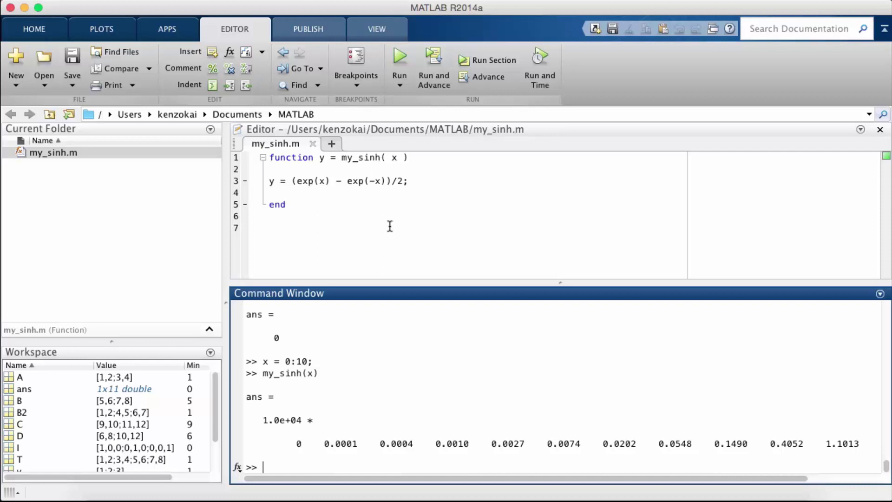
click(414, 250)
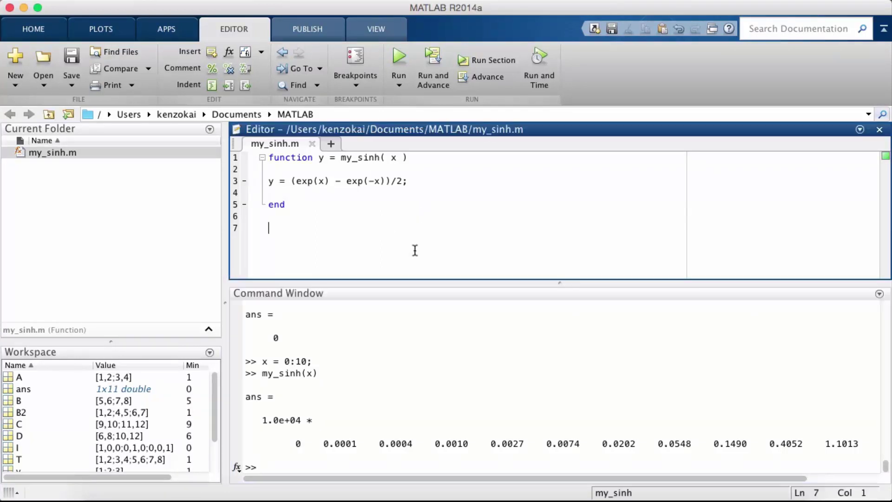
Step: Create a new function file named is_even.m in Current Folder and open it
click(127, 234)
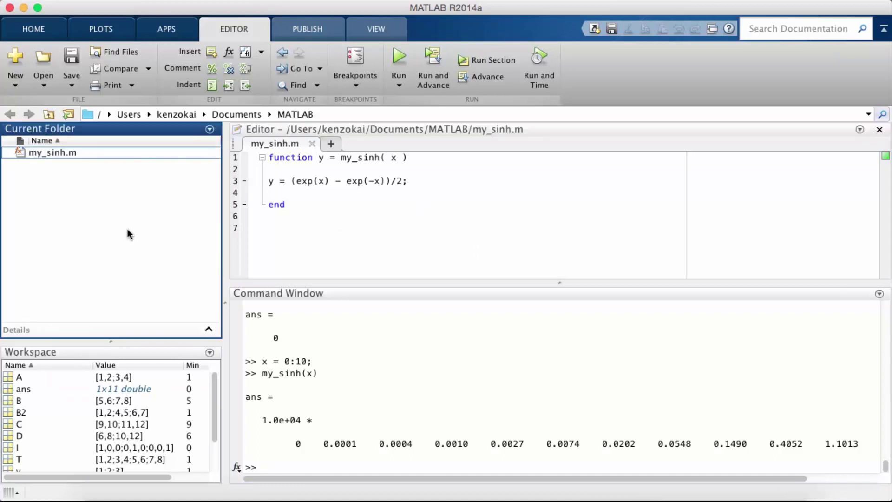
right_click(135, 208)
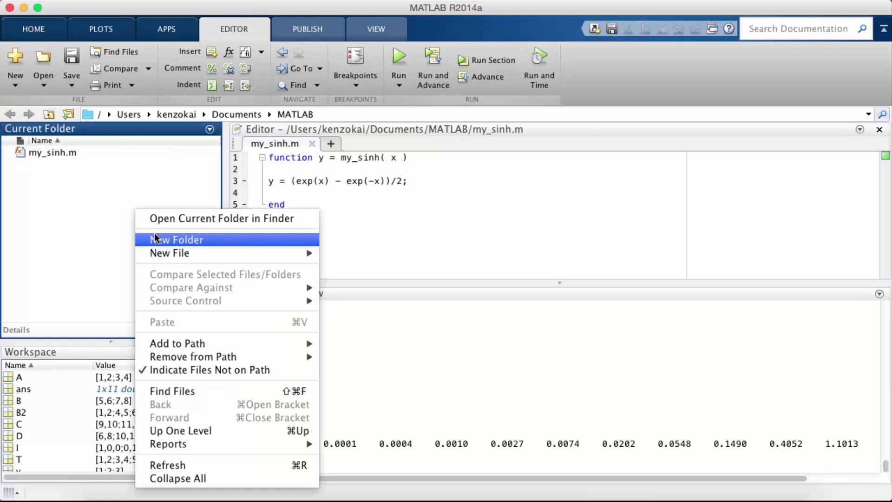
mouse_move(182, 253)
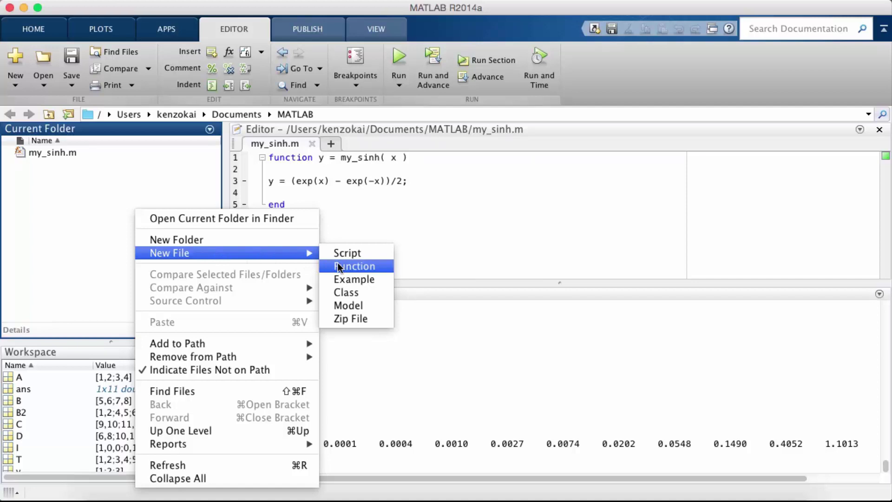
click(340, 268)
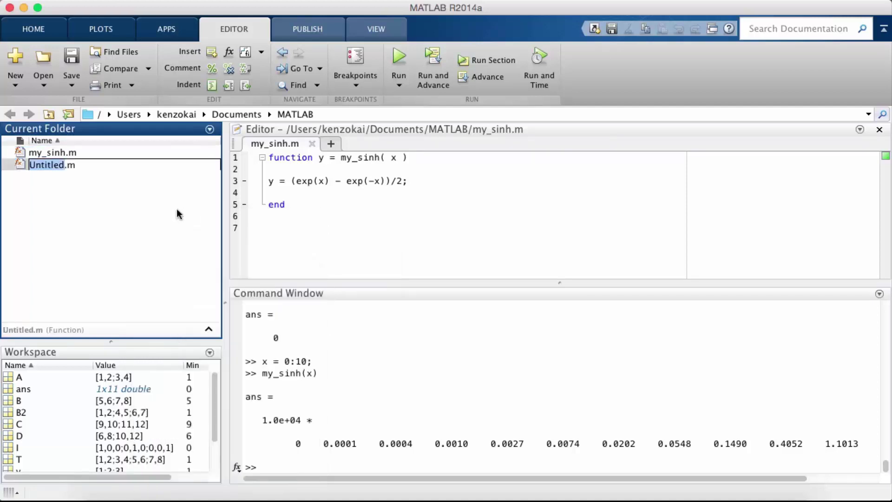
text(is_even)
key(Return)
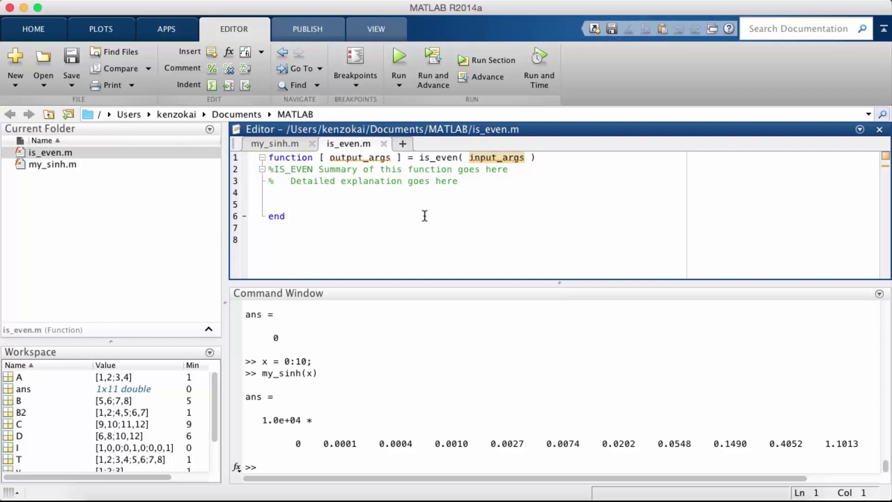
double_click(441, 159)
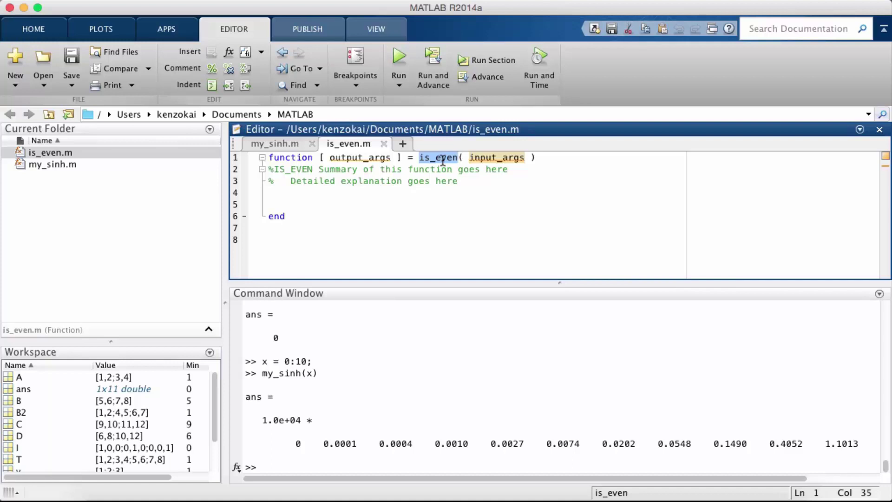
Step: Change the header to function y = is_even( x )
double_click(370, 160)
key(BackSpace)
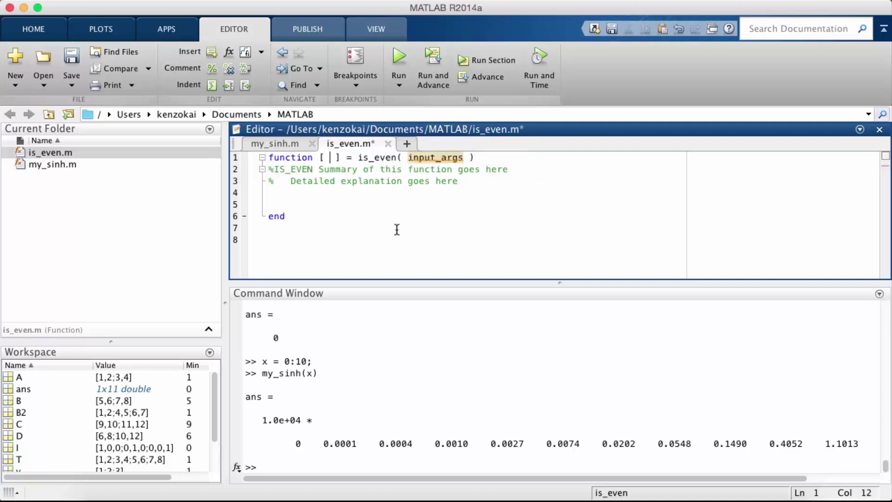
key(BackSpace)
key(BackSpace)
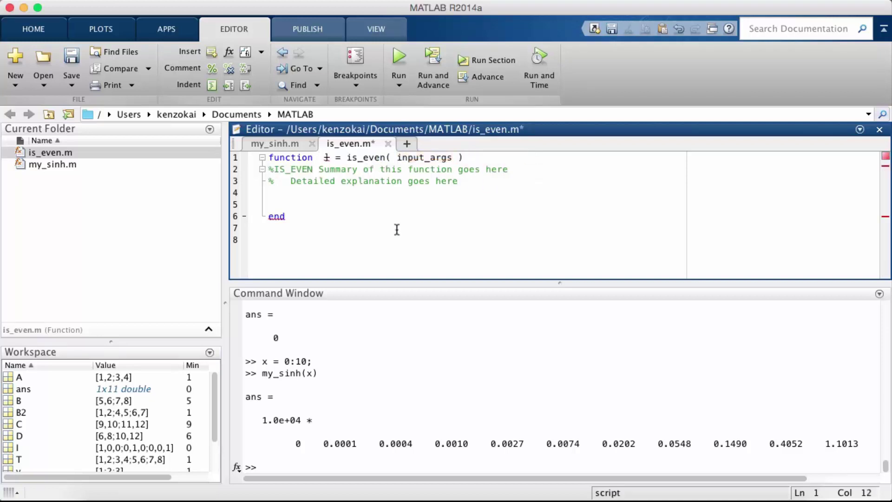
key(Delete)
key(Delete)
key(BackSpace)
text(y)
double_click(399, 158)
text(x)
Step: Replace the help text with 'returns 1 if x is even', add blank lines, and save
drag(459, 181, 318, 171)
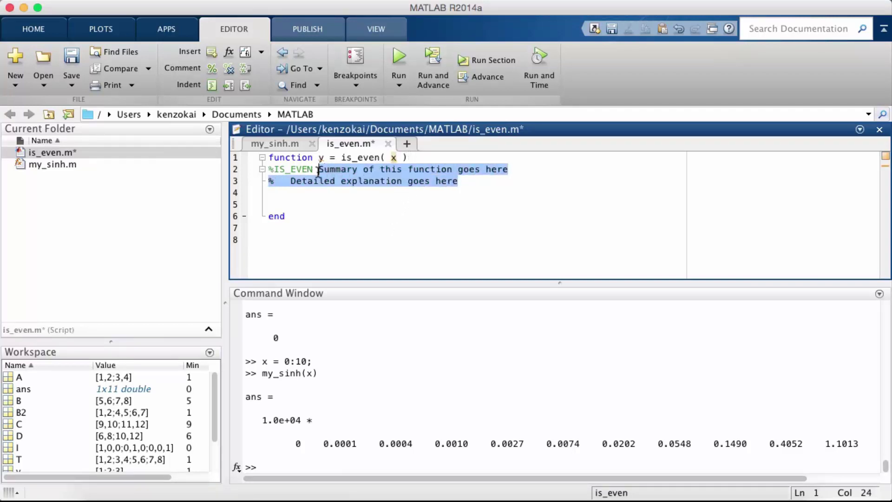
text(ret)
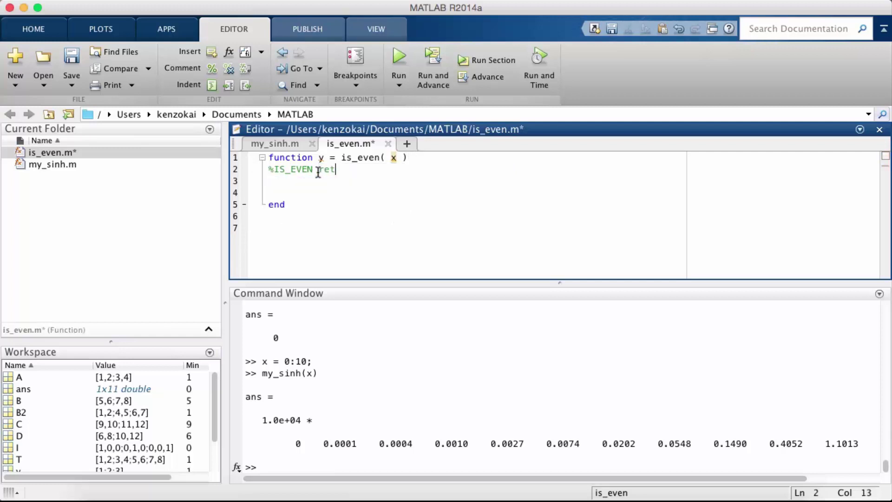
text(urns )
text(1 )
text(if x is even)
key(super+s)
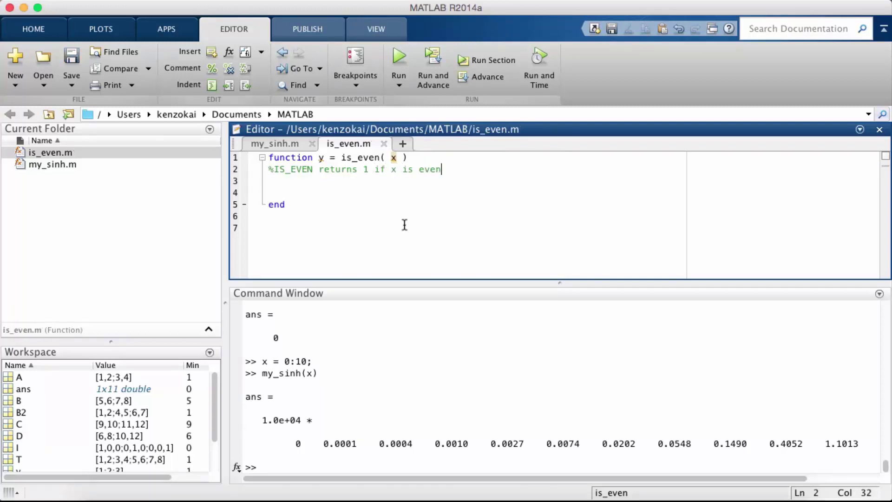
key(Return)
key(Return)
key(super+s)
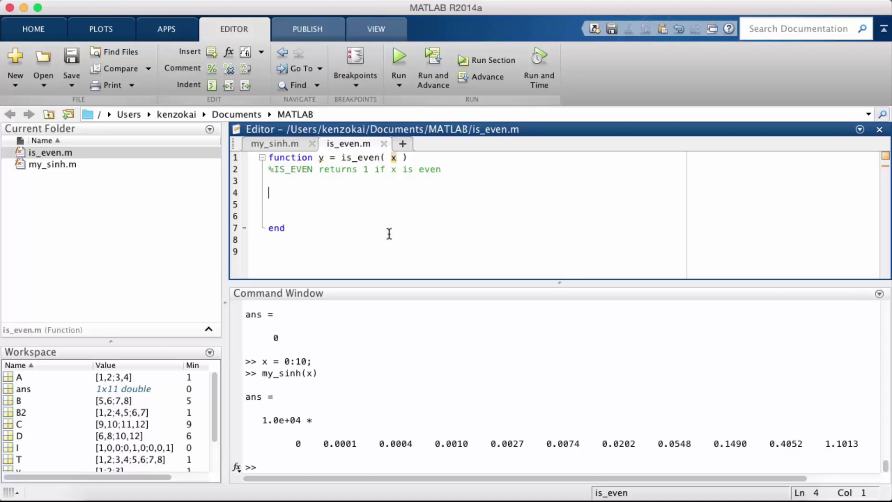
click(487, 249)
Step: Run mod(2,1), mod(2,2) and mod(3,2) at the prompt, then go to is_even's empty body line
click(367, 466)
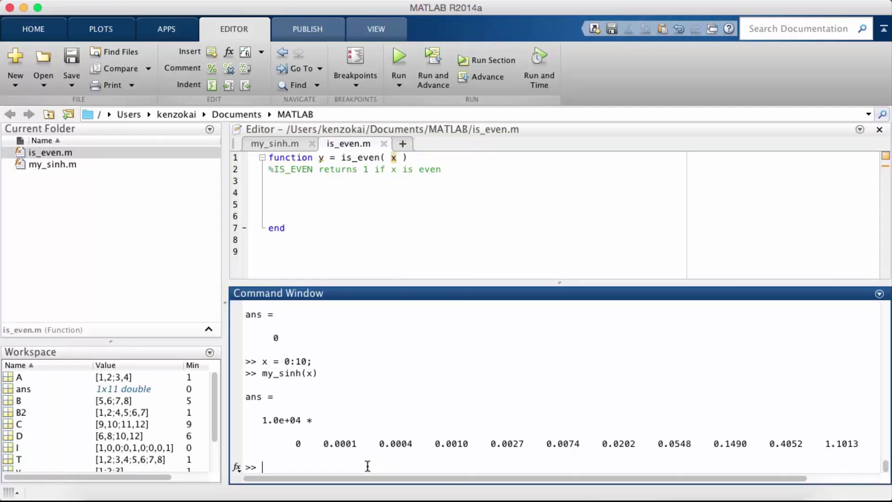
text(mod(2,1))
key(Return)
key(Up)
key(Left)
key(BackSpace)
text(2)
key(Return)
key(Up)
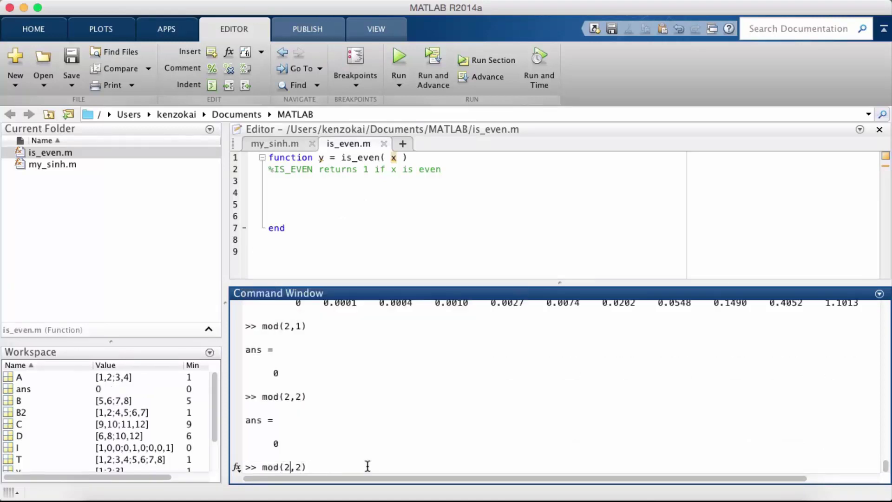
text(3)
key(Return)
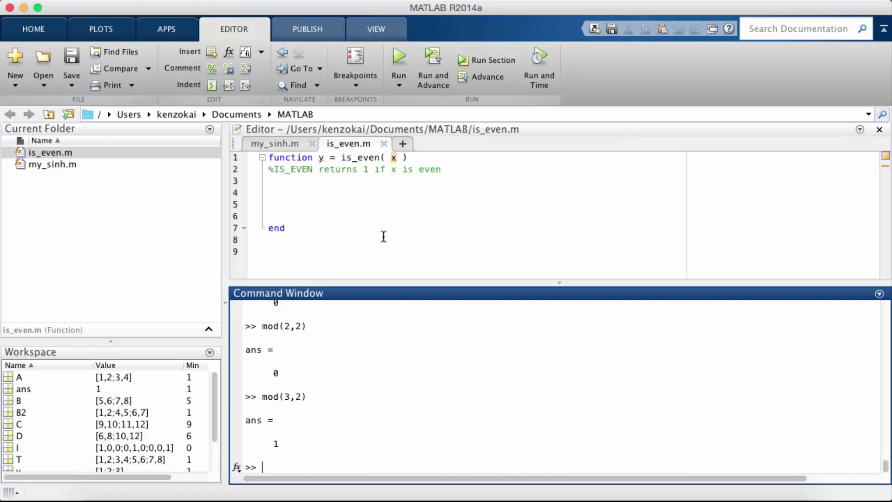
click(390, 195)
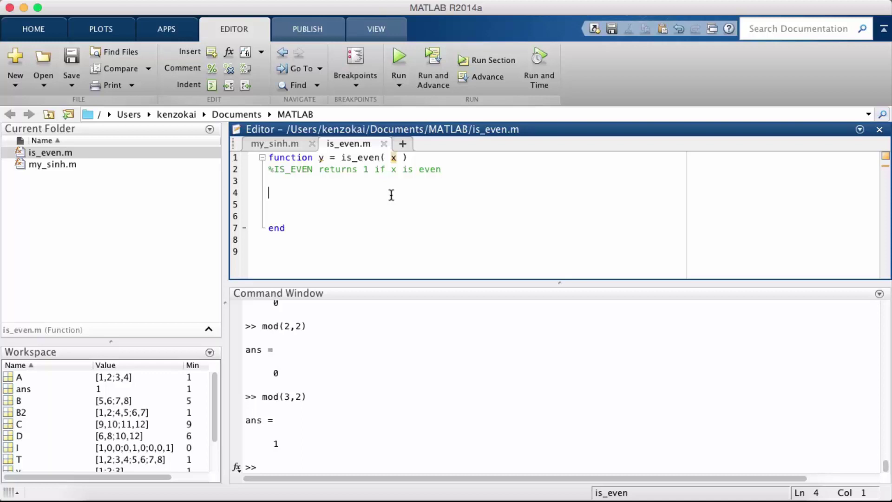
text(y = mod(x,)
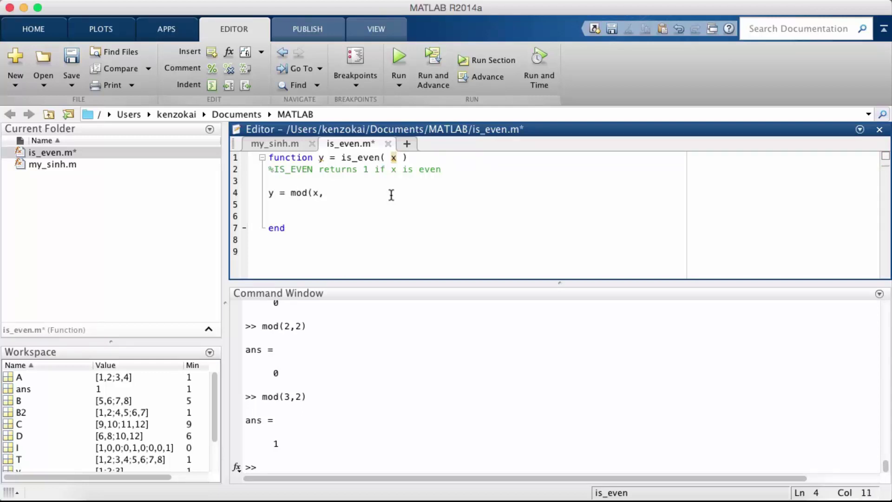
text(2);)
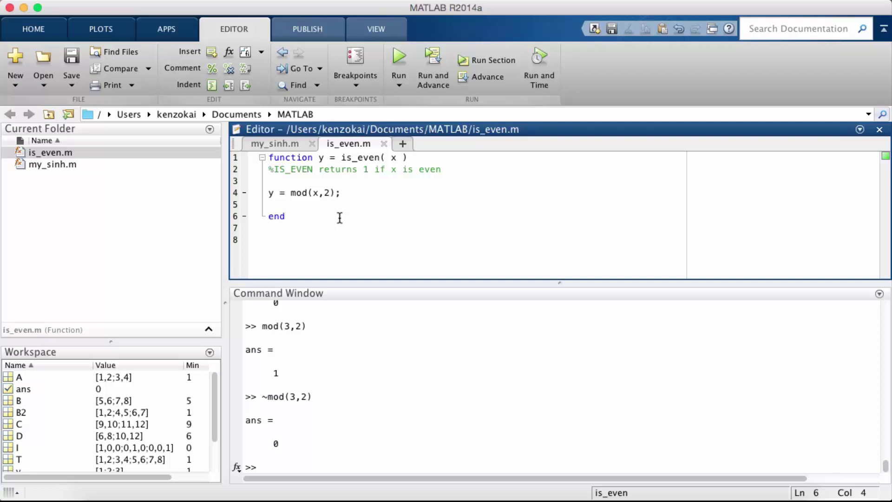
Step: Evaluate ~0 and ~1 in the Command Window
click(319, 467)
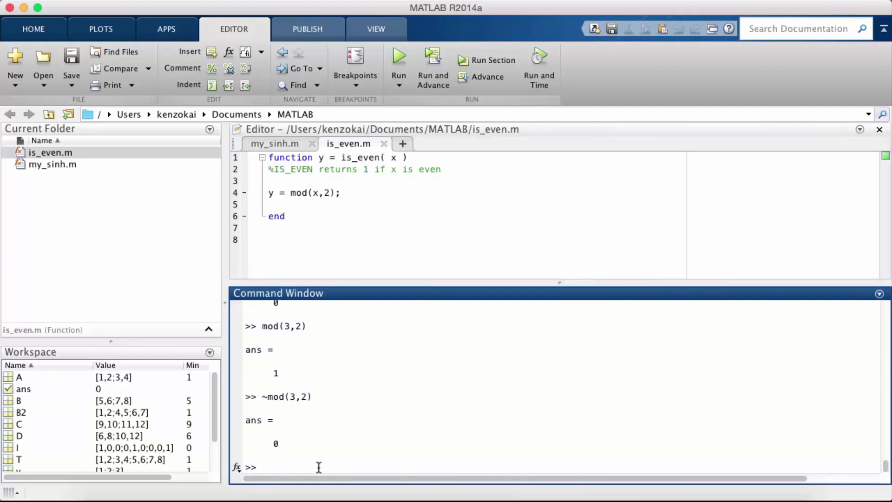
text(~0)
key(Return)
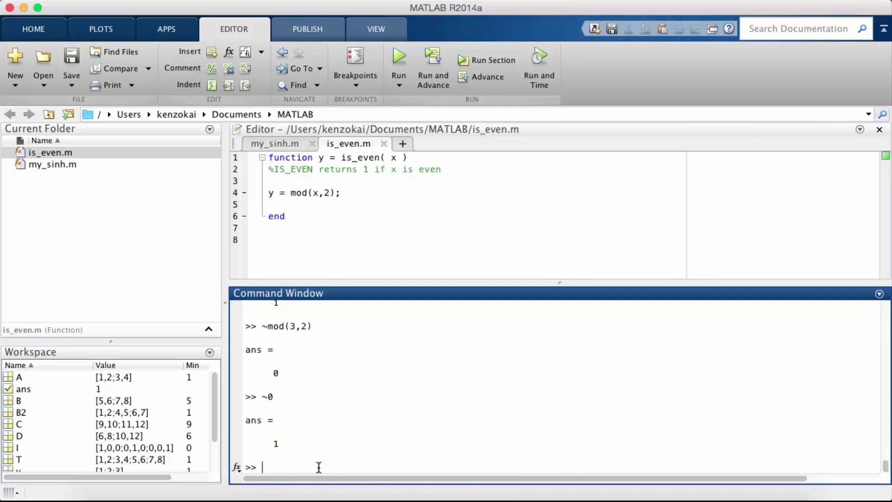
text(~1)
key(Return)
Step: Insert ~ before mod so is_even's body reads y = ~mod(x,2); and save
click(291, 206)
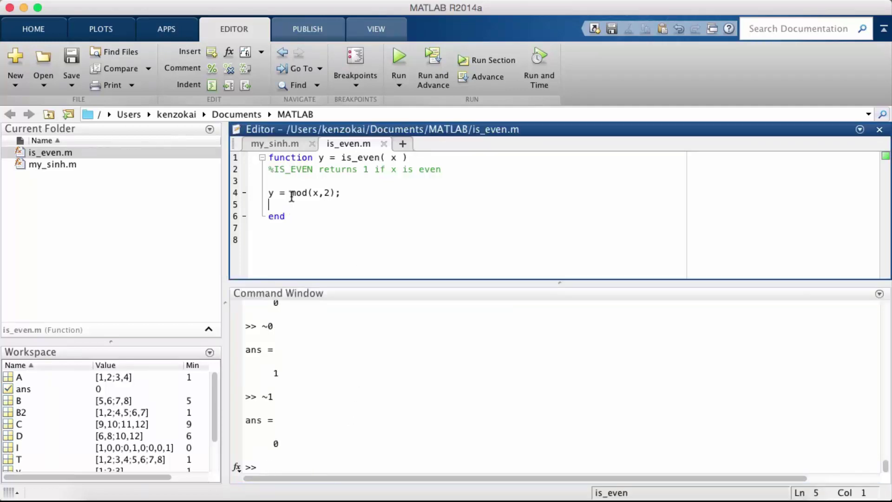
click(291, 195)
text(~)
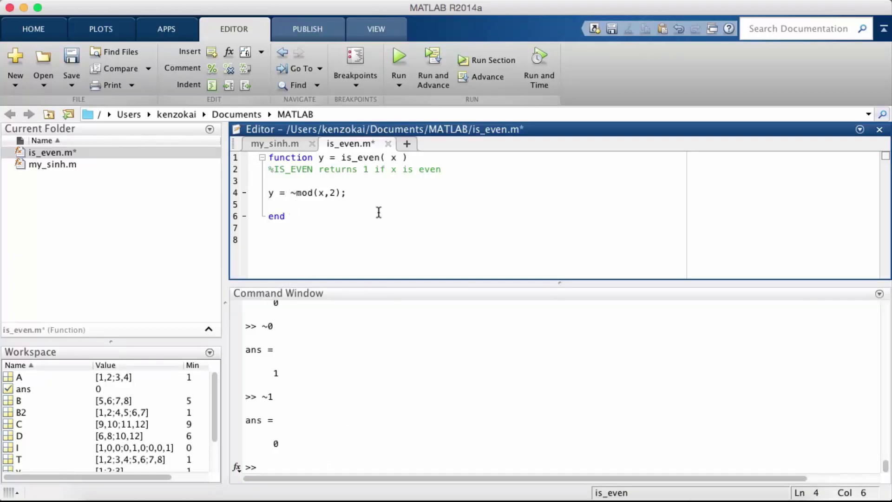
click(380, 228)
key(super+s)
Step: Run is_even([1 2 3 4 5]) and confirm it returns 0 1 0 1 0
click(342, 217)
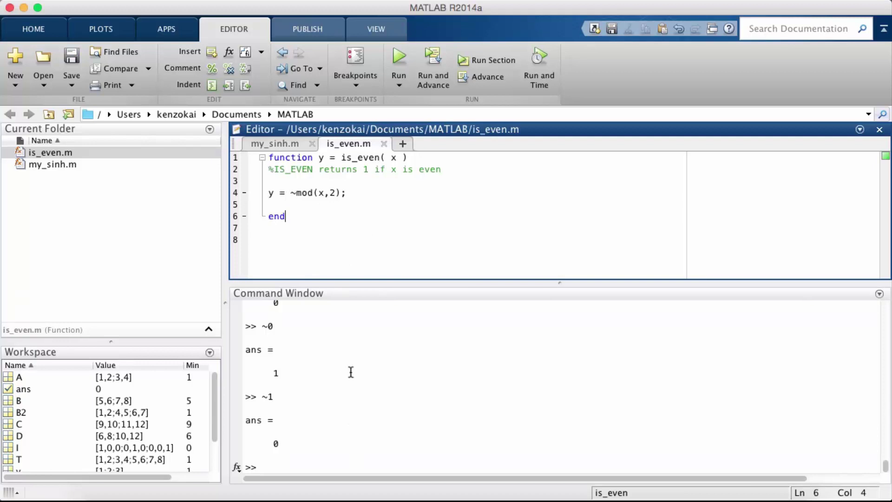
click(357, 455)
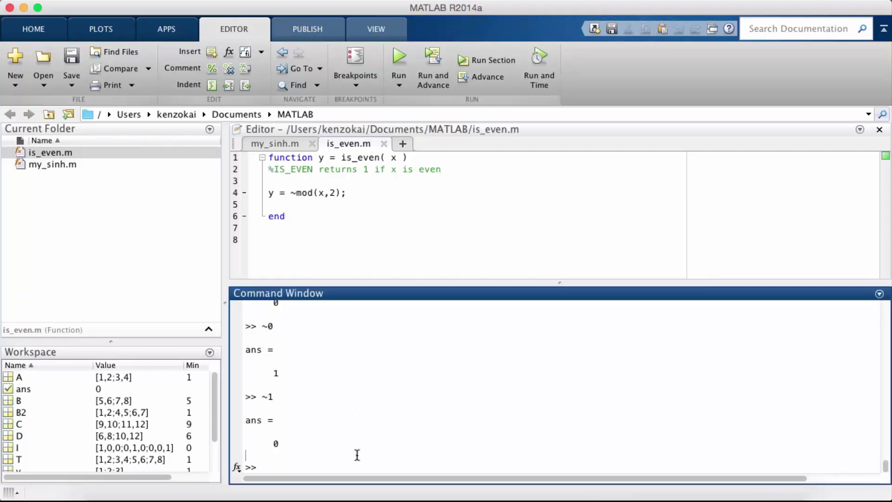
text(is_even()
text([1 2 3 4 5]))
key(Return)
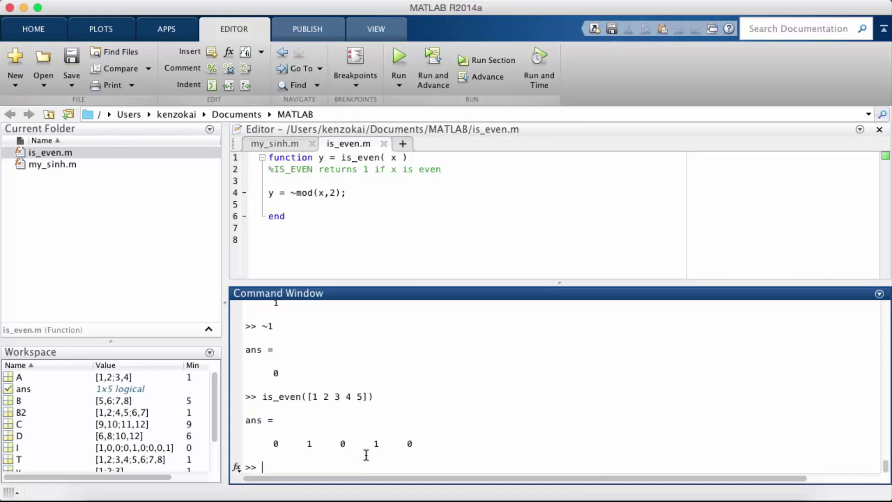